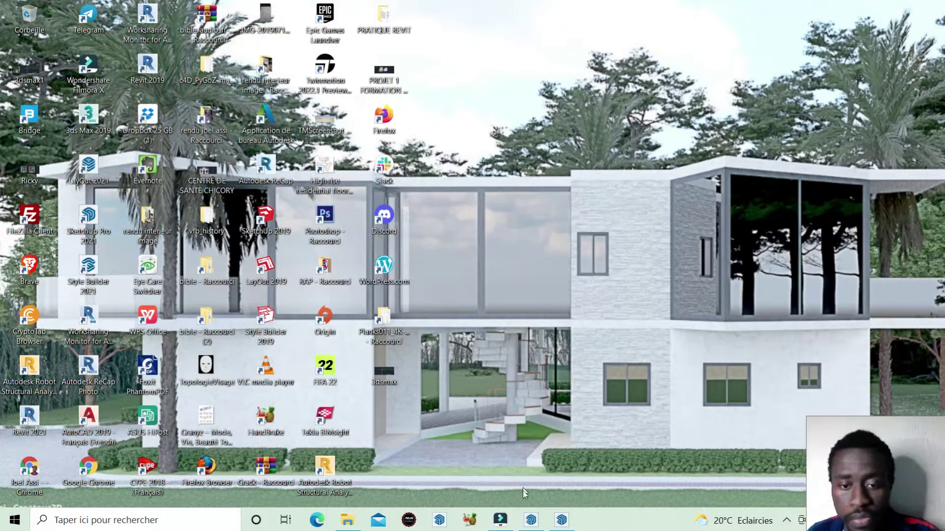
Bring SketchUp 2022 forward, compare with 2021, and window-select the standing scale figure.
click(531, 524)
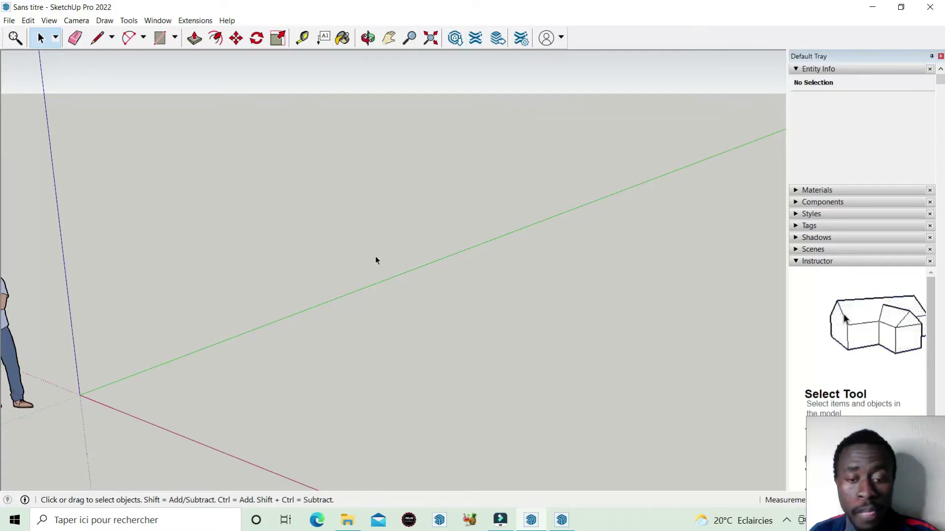
click(561, 520)
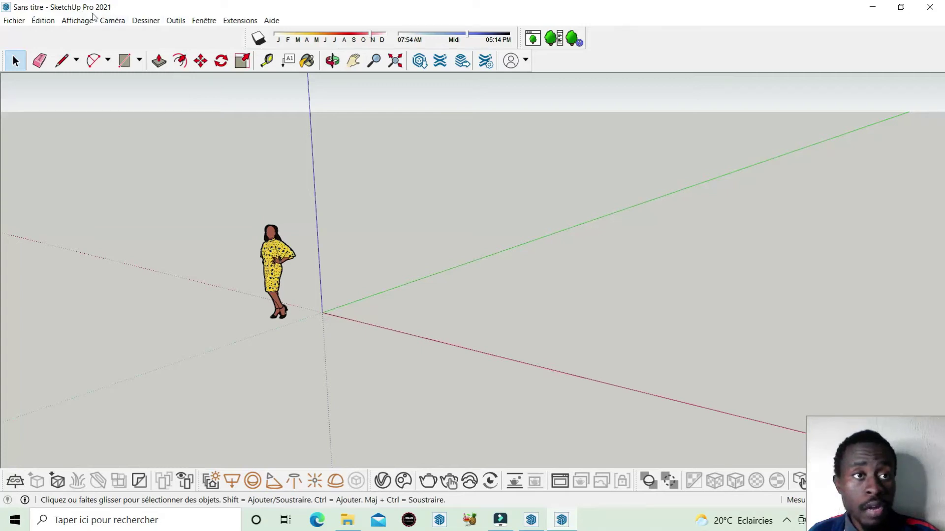
click(870, 9)
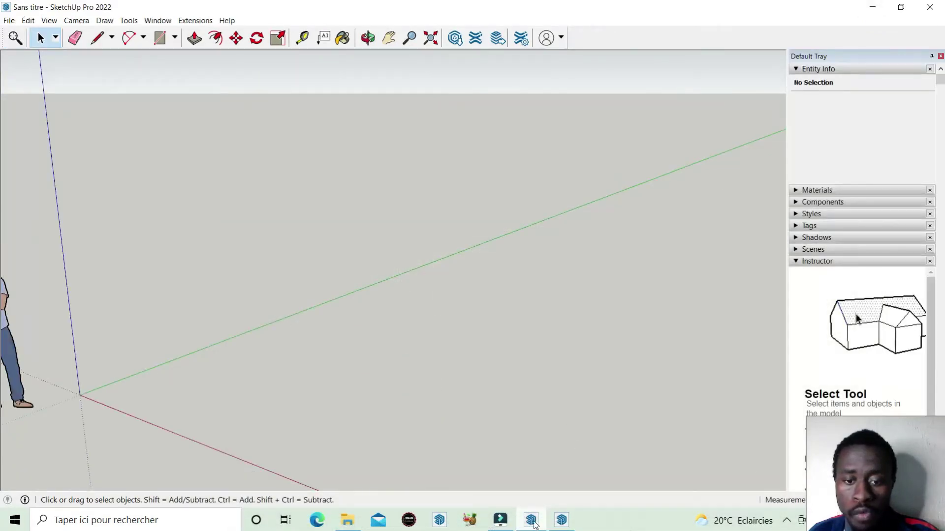
mouse_move(530, 521)
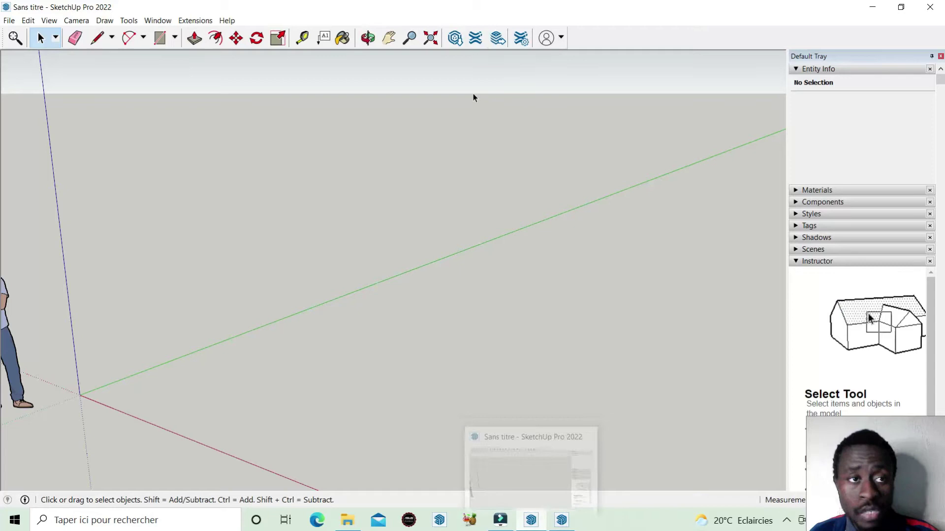
scroll(537, 271, down, 3)
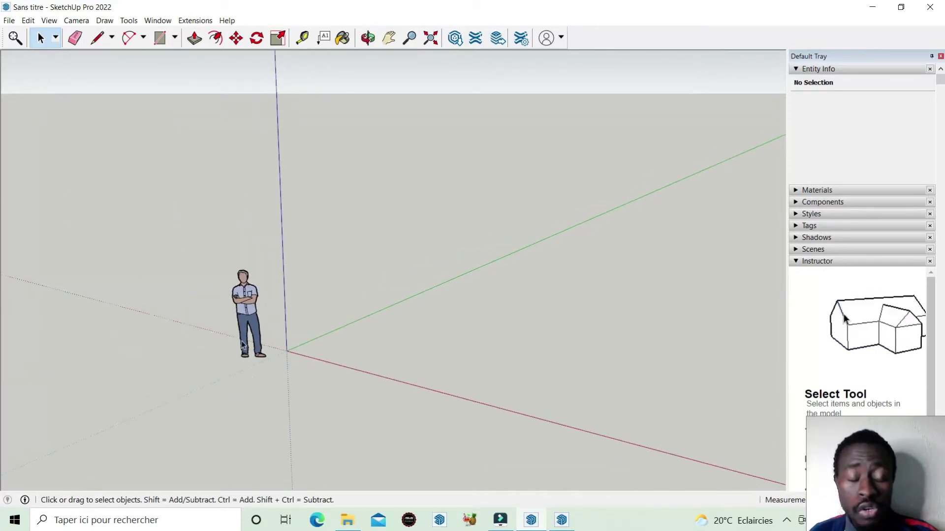
scroll(288, 294, up, 1)
drag(330, 406, 206, 227)
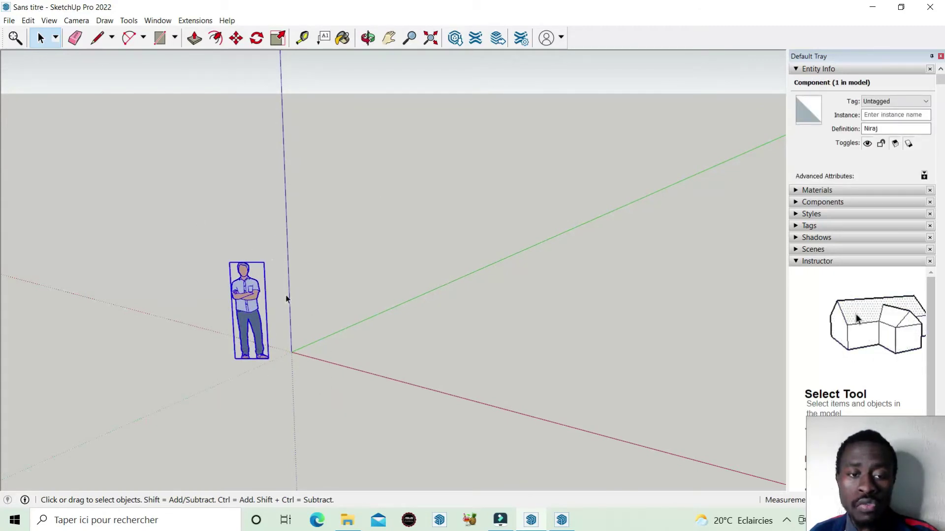
Cycle between windows to the desktop, relaunch SketchUp from its shortcut, and return to 2022.
click(564, 527)
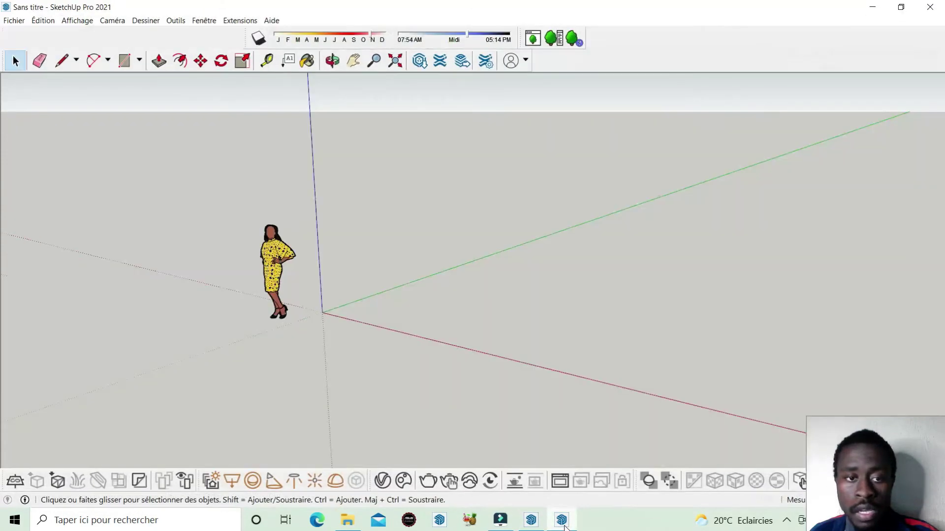
click(537, 526)
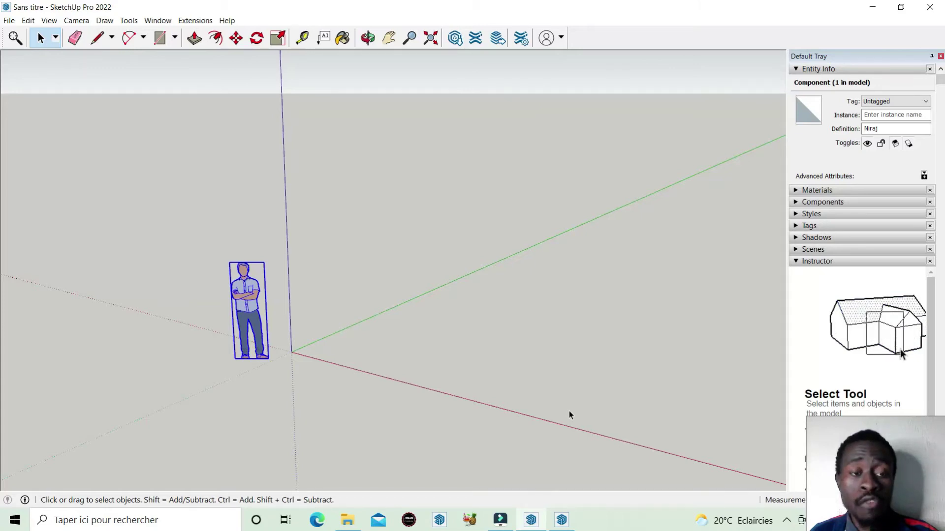
click(878, 9)
click(871, 7)
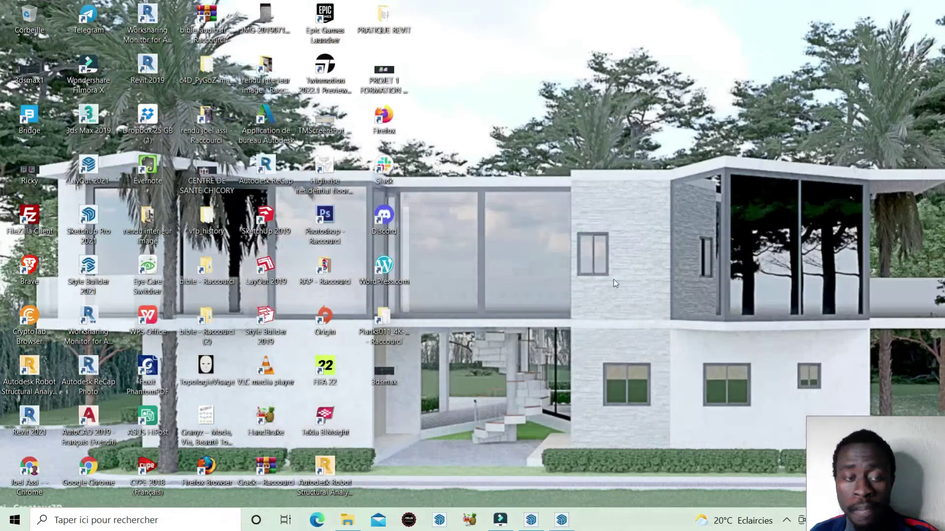
double_click(261, 229)
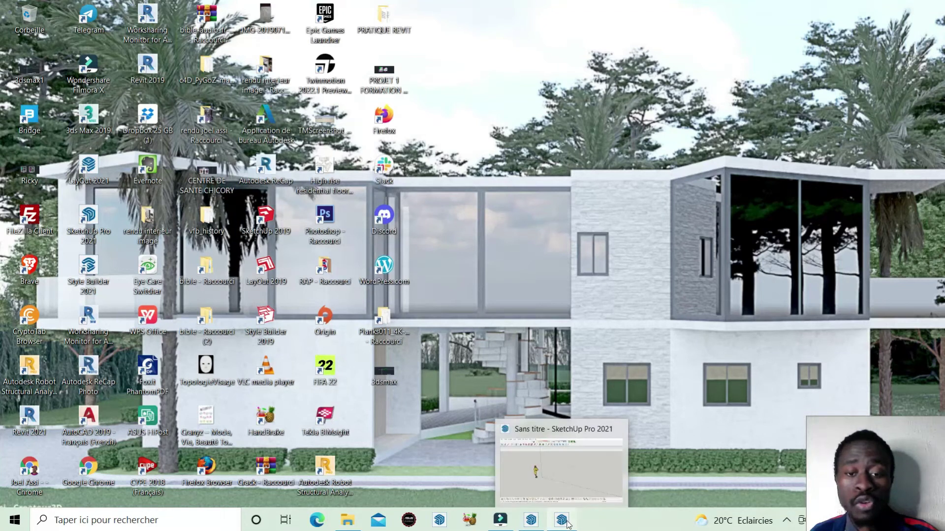
click(534, 523)
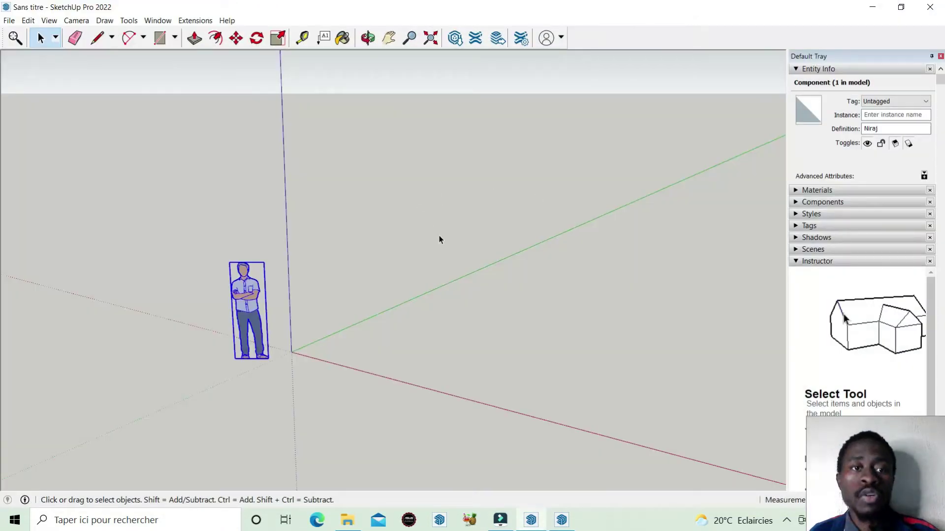
Clear the standing scale figure's selection by clicking empty canvas.
click(414, 265)
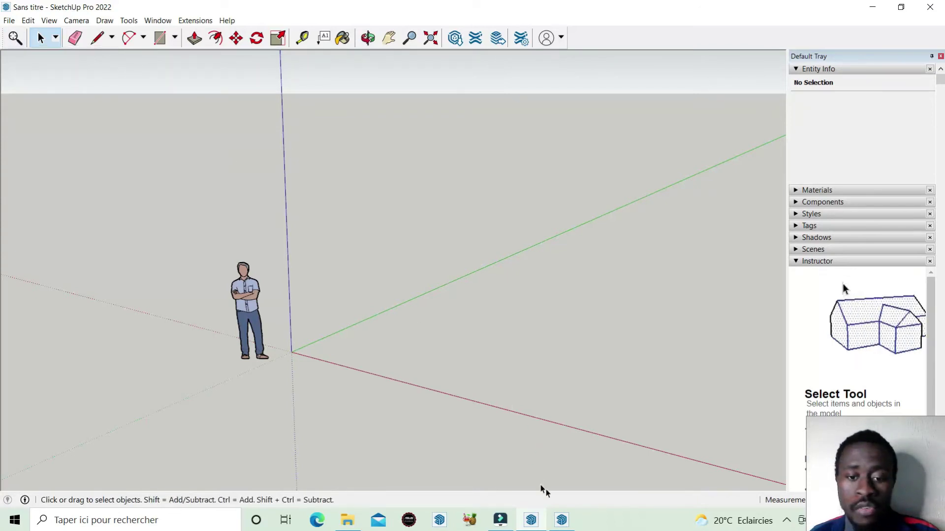
mouse_move(561, 520)
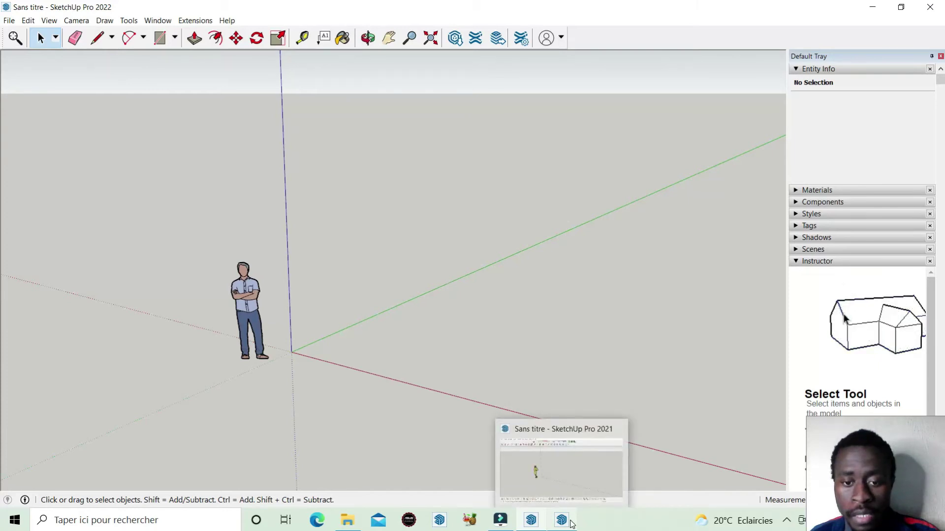
Restore the SketchUp 2021 window to full screen, then return to SketchUp 2022.
click(572, 524)
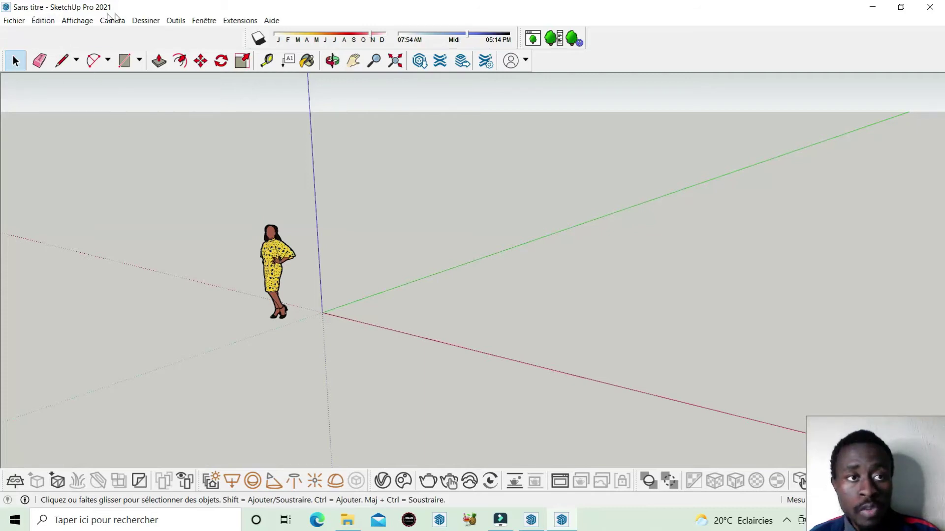
drag(132, 11, 89, 19)
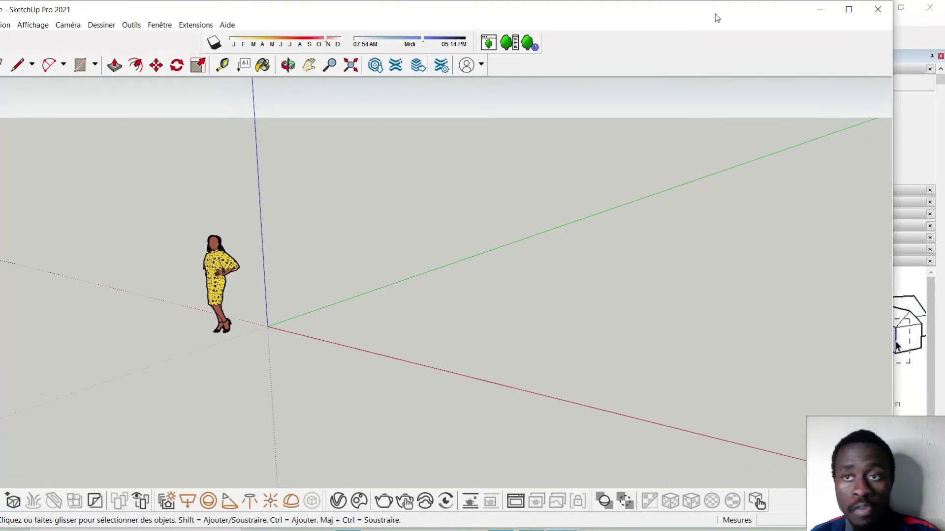
click(843, 14)
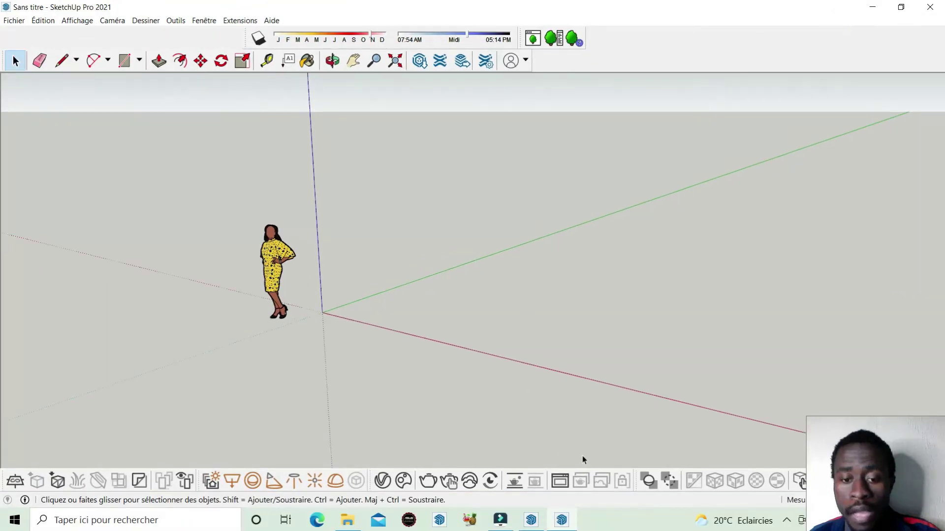
click(532, 522)
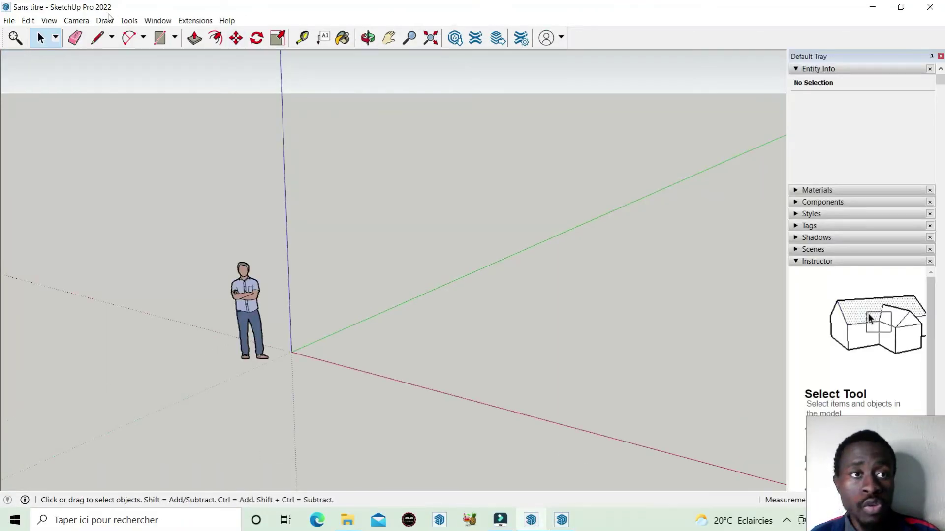
Find and start the Line tool by searching 'lign'.
click(13, 39)
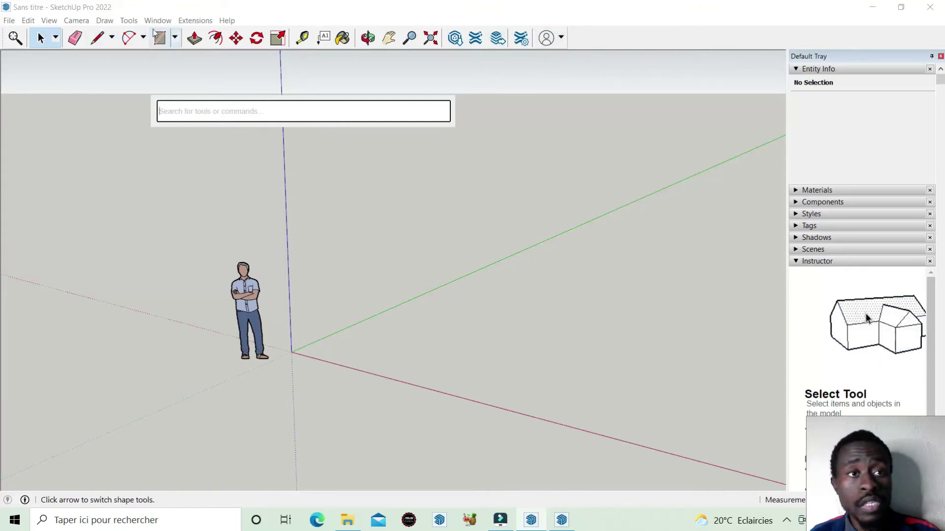
click(211, 110)
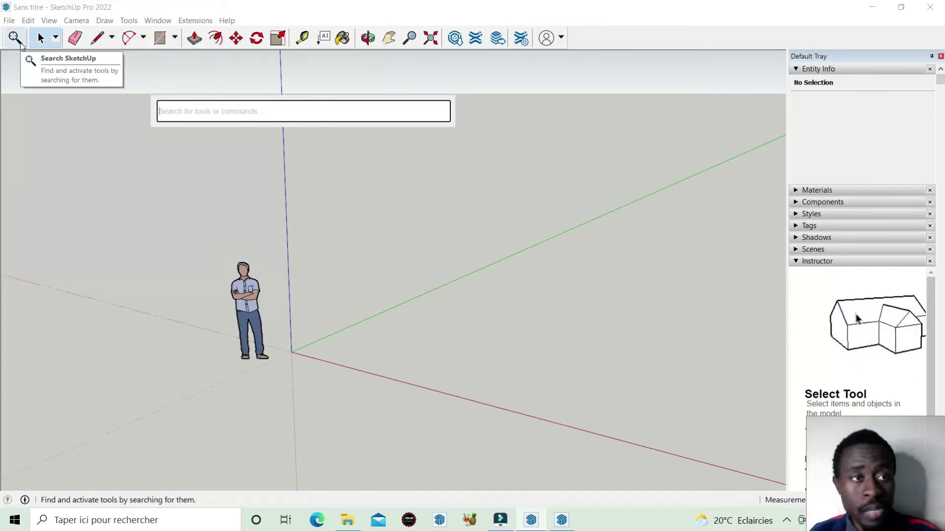
click(189, 112)
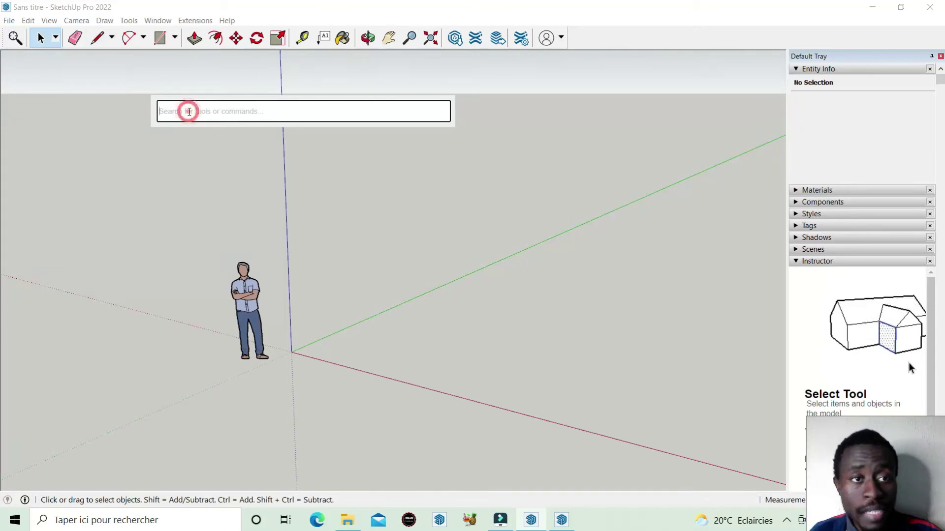
text(li)
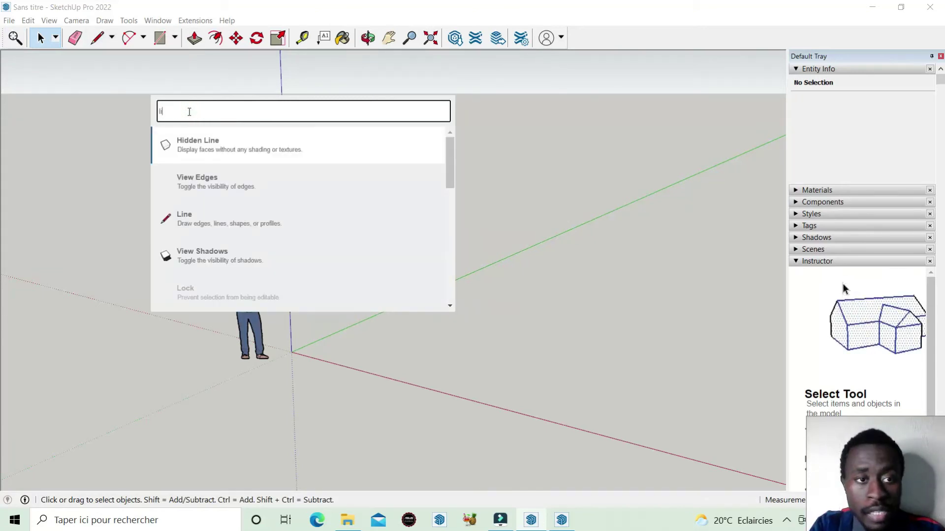
text(g)
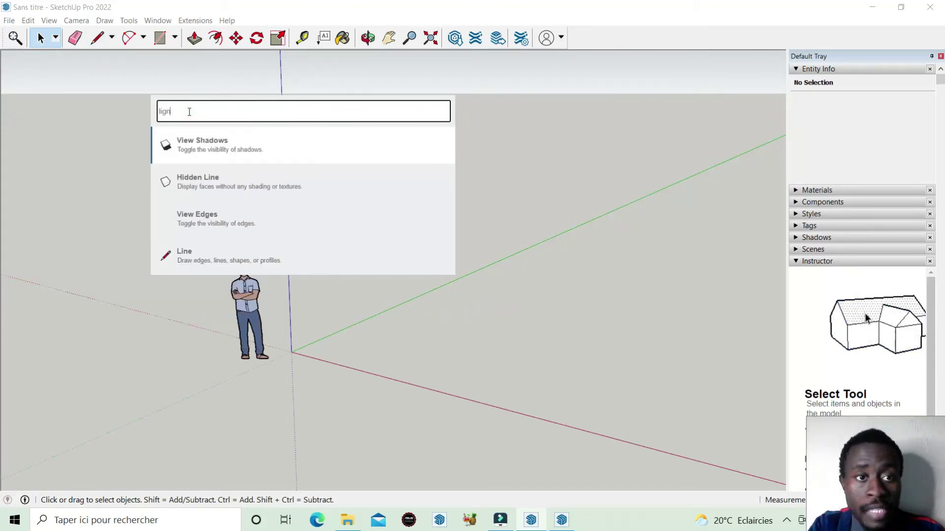
text(n)
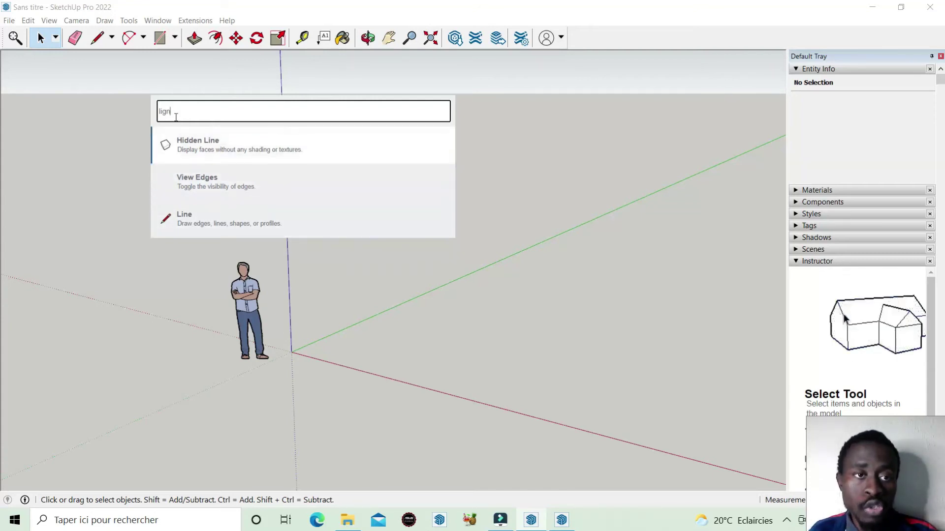
click(212, 225)
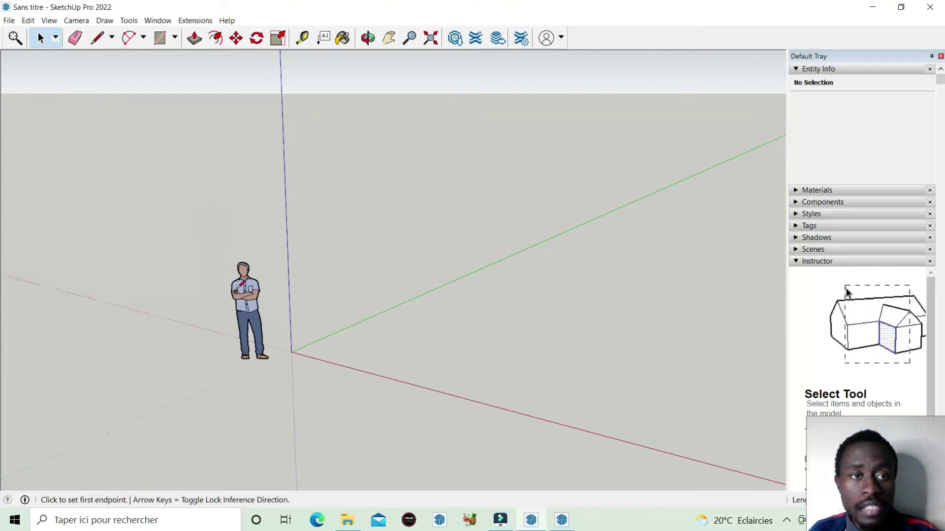
Draw a test edge along the red axis, then undo it with Ctrl+Z.
click(393, 332)
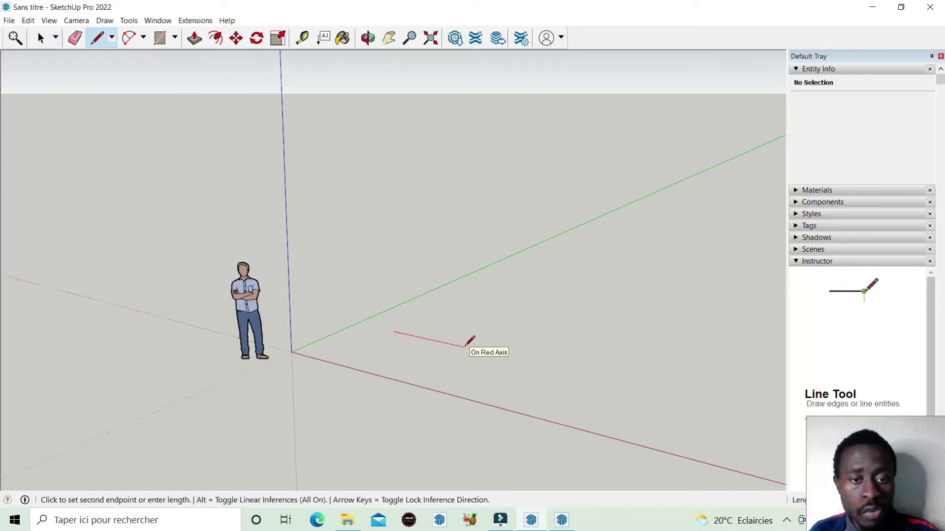
click(464, 347)
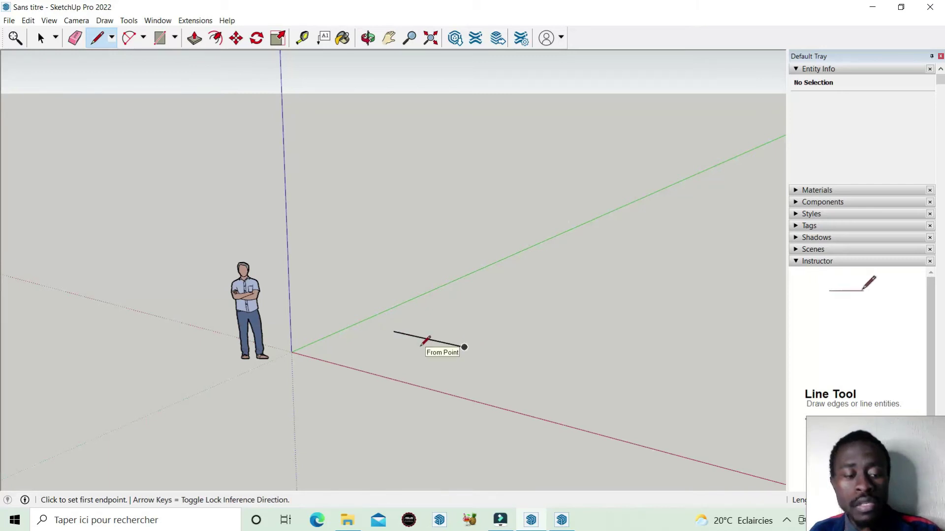
key(ctrl+z)
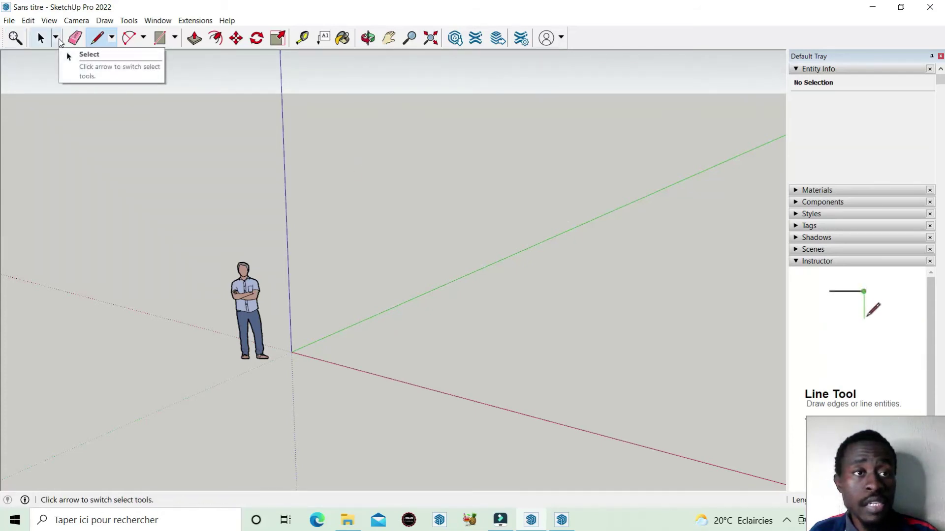
mouse_move(562, 519)
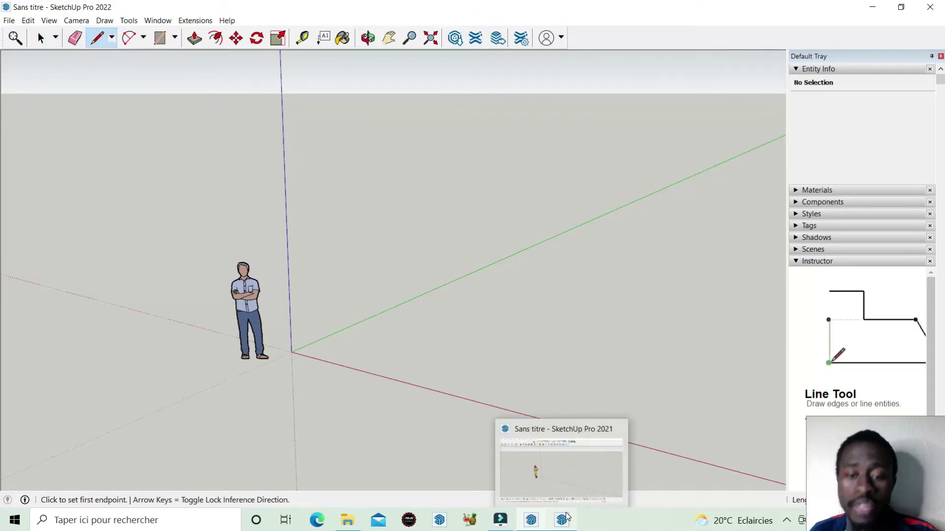
In SketchUp 2021, pick the Select tool and keep the window full screen.
click(583, 487)
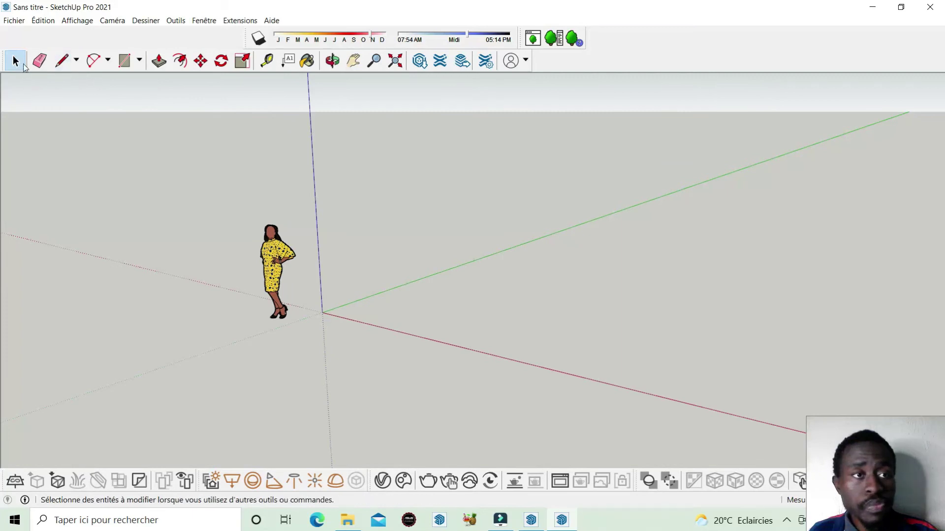
click(21, 59)
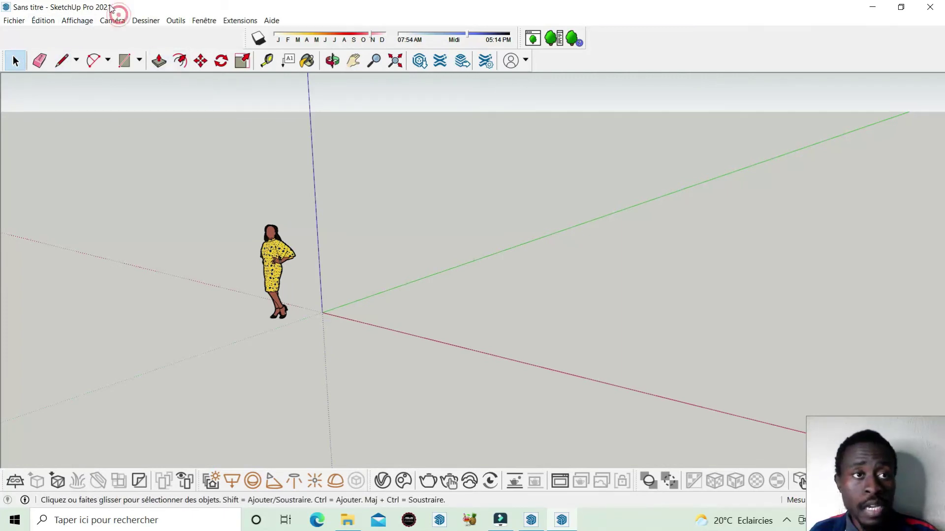
drag(115, 7, 85, 12)
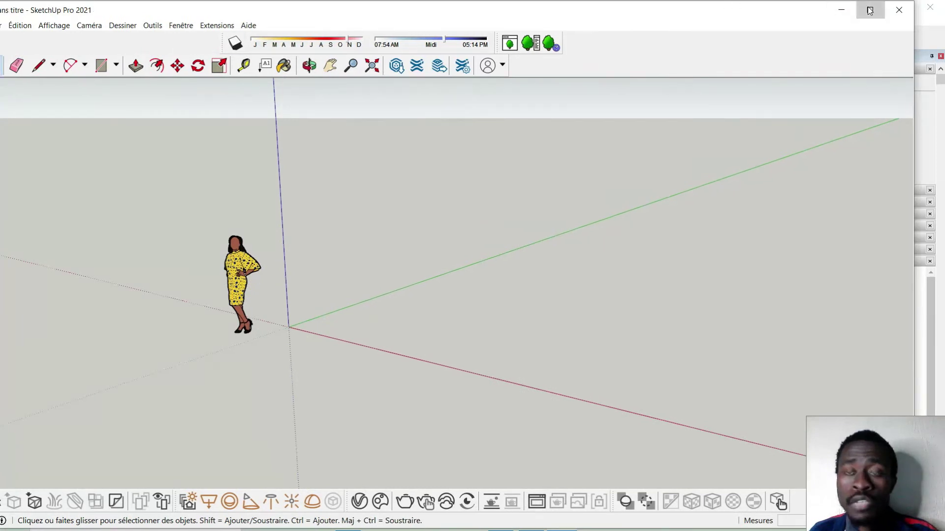
click(871, 9)
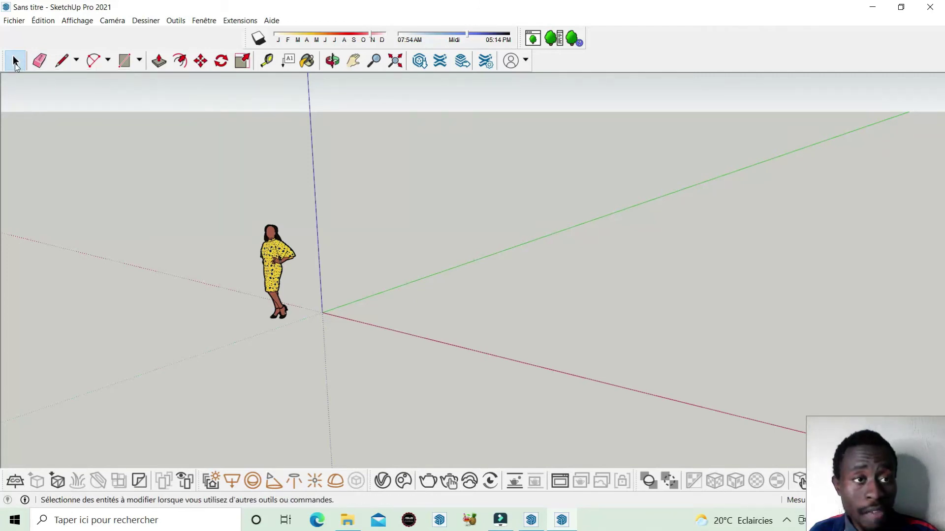
Draw a rectangle on the ground and push/pull it up into a box.
click(124, 59)
click(495, 271)
click(538, 331)
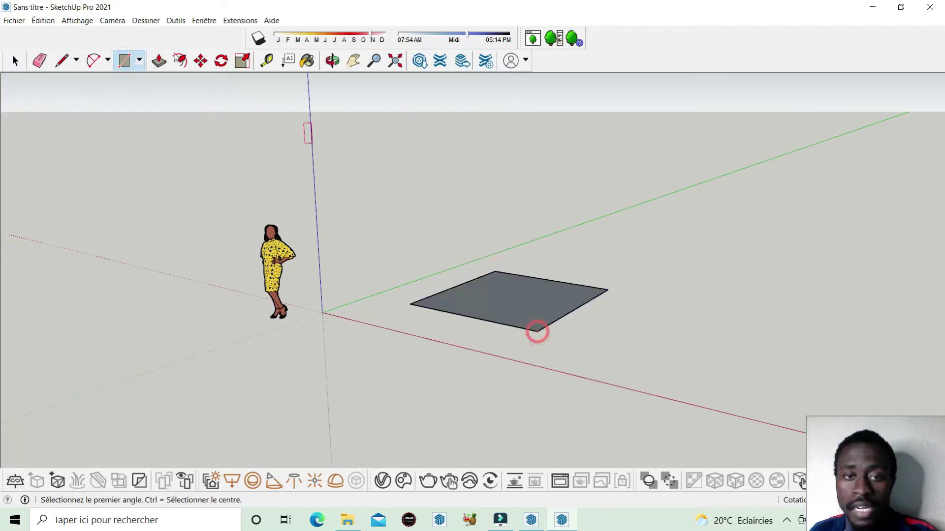
scroll(553, 276, up, 2)
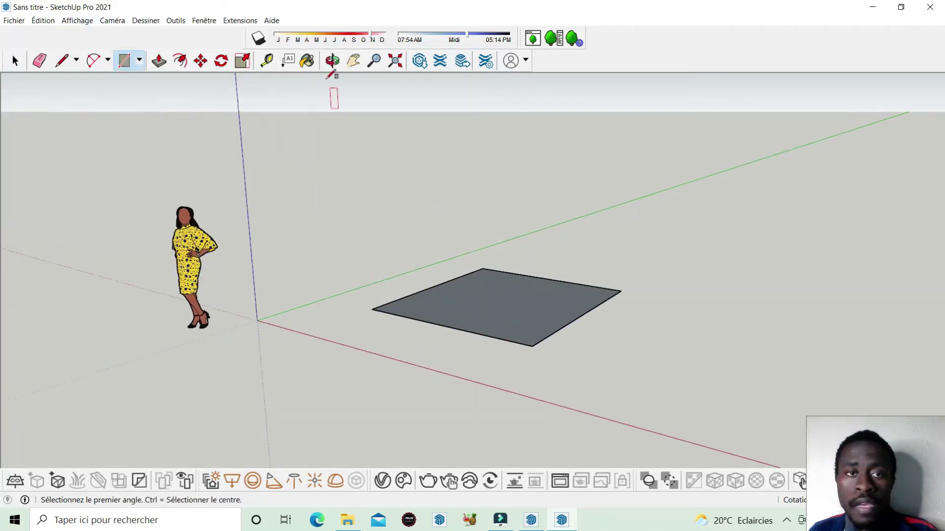
click(159, 60)
click(526, 302)
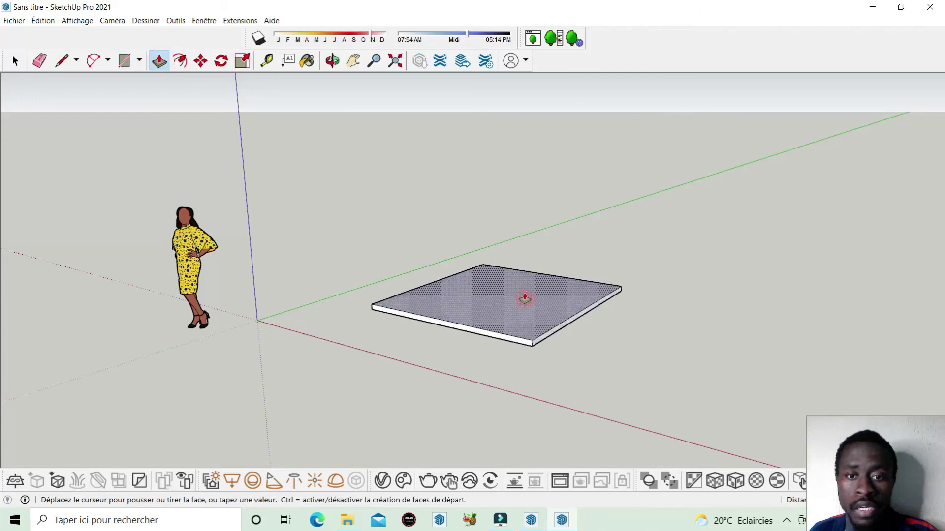
click(523, 285)
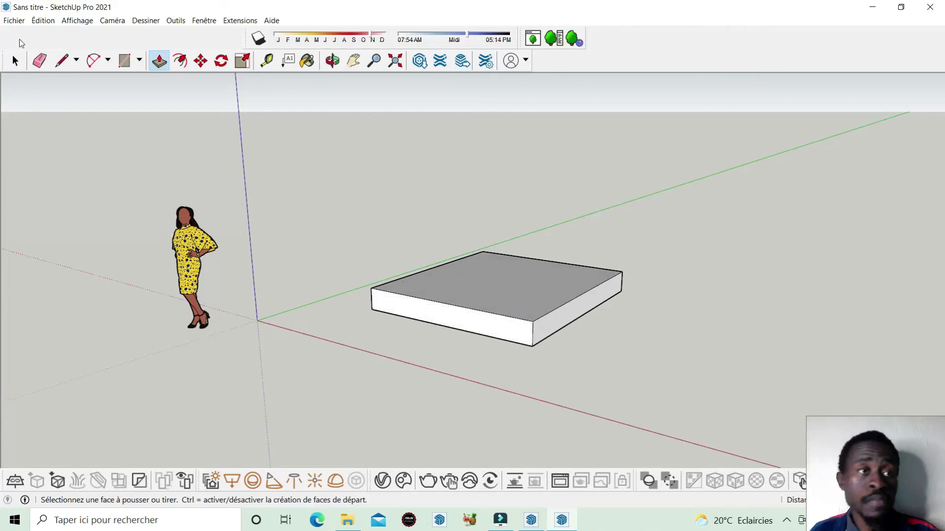
Window-select the whole box, then go back to SketchUp 2022.
click(15, 61)
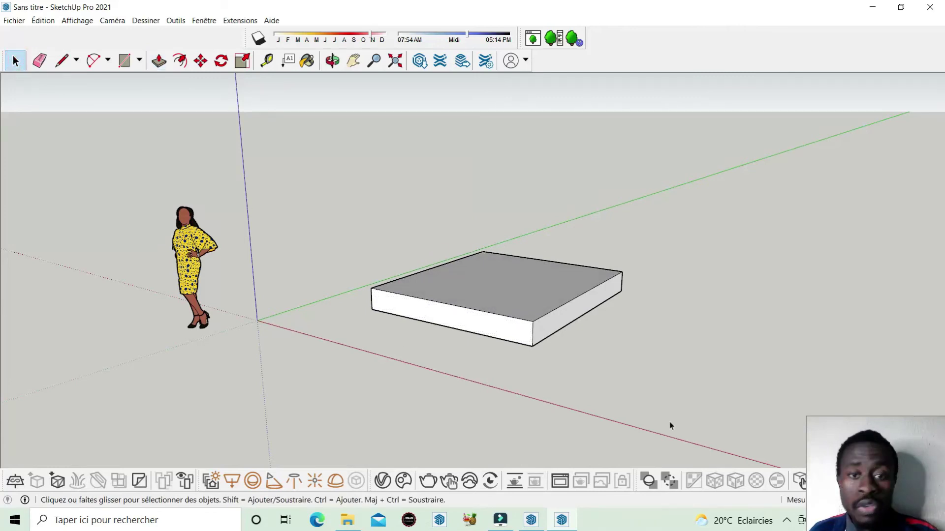
drag(672, 424, 299, 126)
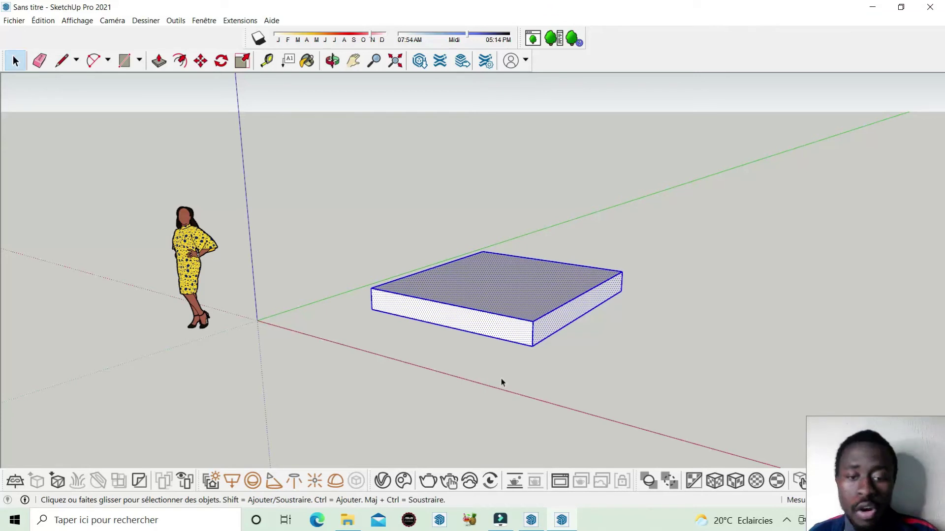
click(530, 520)
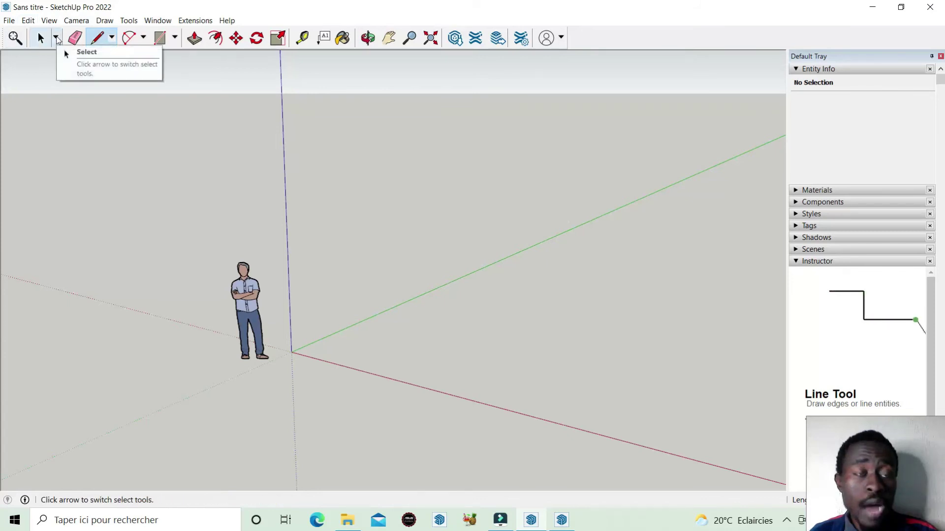
Inspect the Select tool dropdown to see the new Lasso option.
click(57, 39)
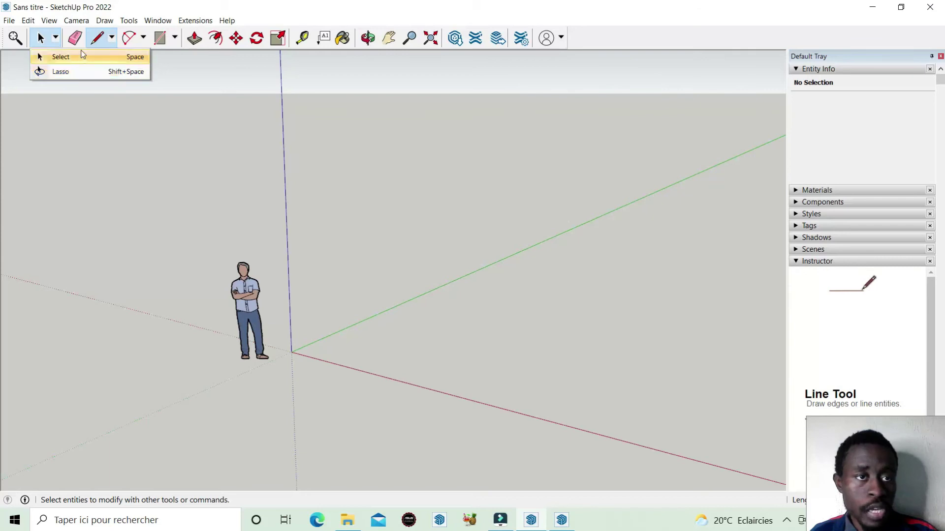
key(Escape)
click(56, 38)
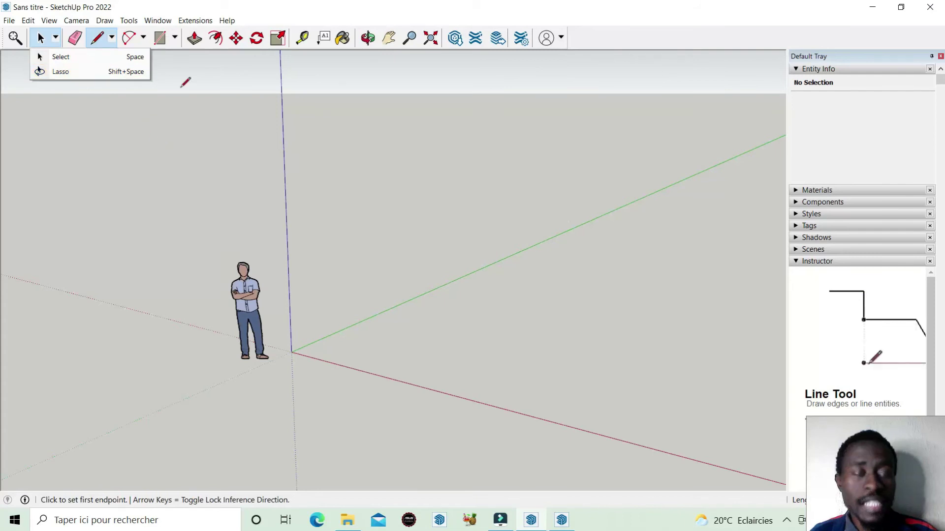
click(190, 59)
Draw a ground rectangle and push/pull it up into a box.
click(159, 38)
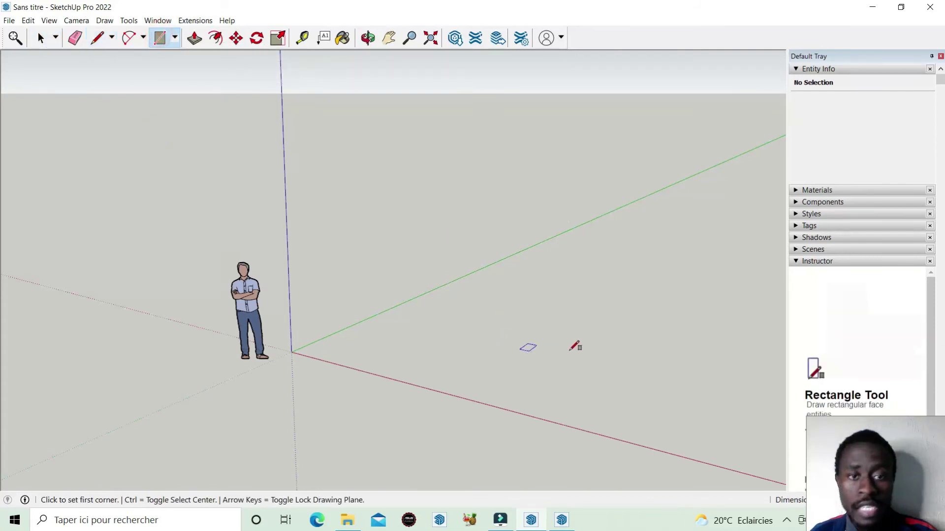
scroll(670, 342, up, 1)
click(480, 268)
click(565, 377)
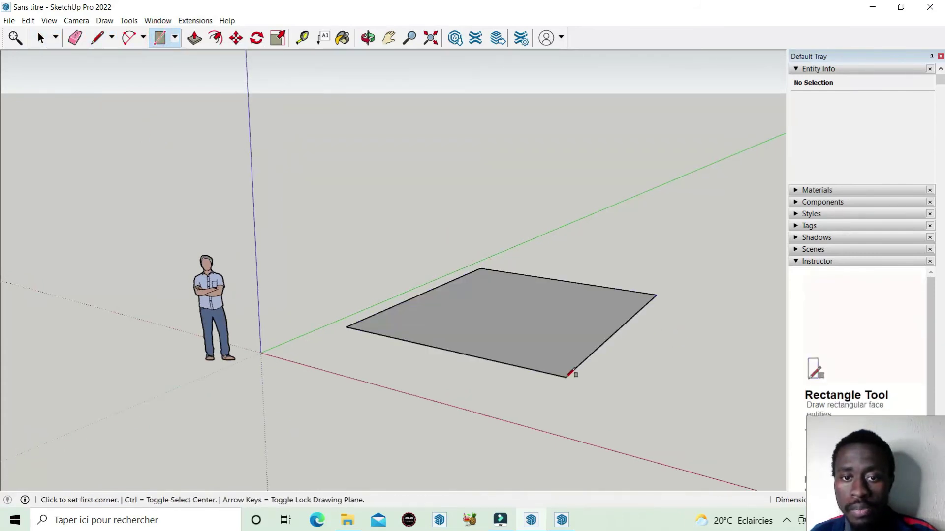
click(194, 38)
click(488, 324)
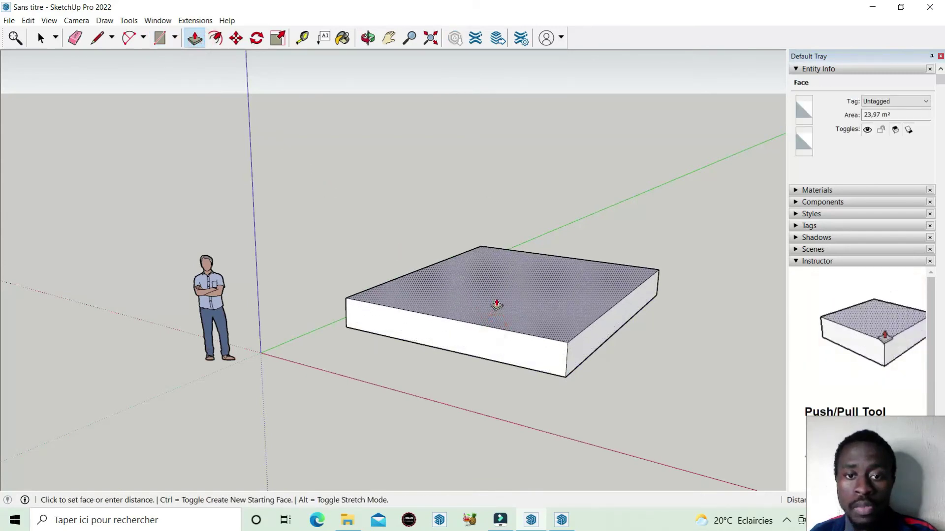
click(495, 305)
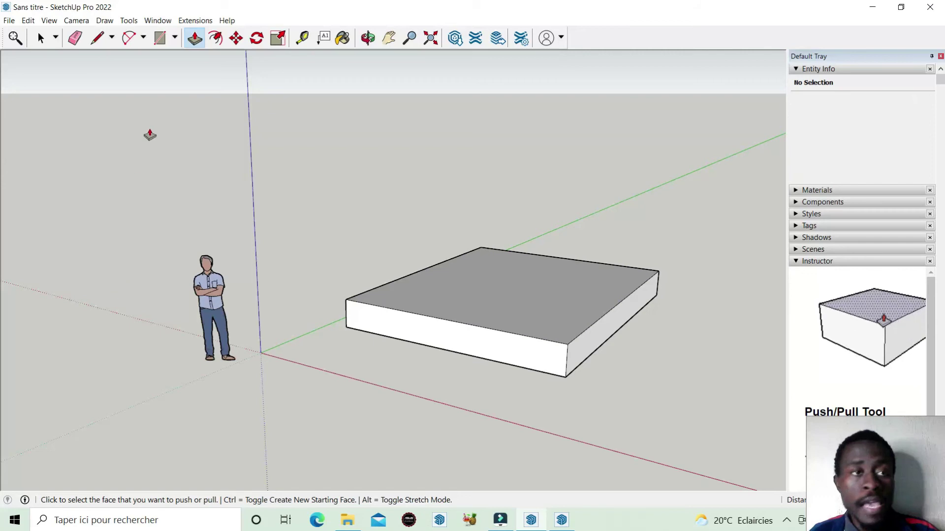
click(59, 41)
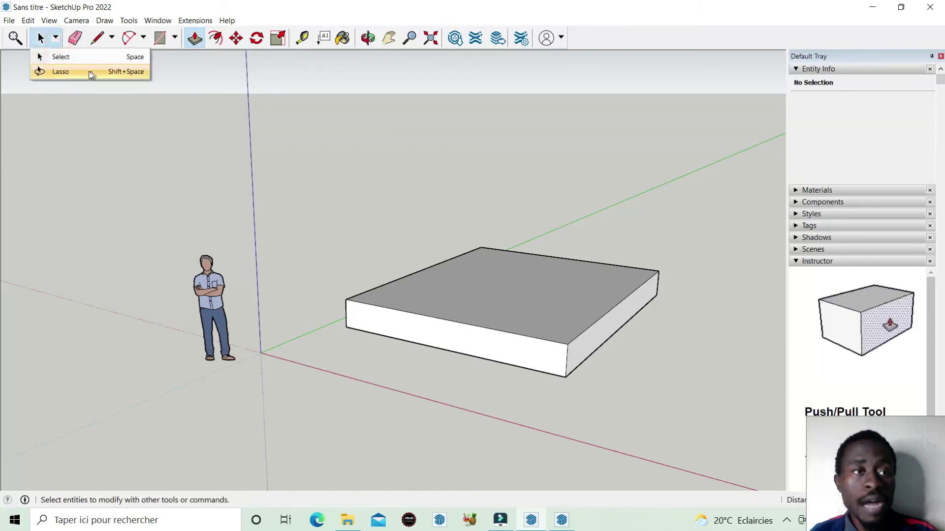
Choose Lasso from the Select dropdown, loop around the box, and orbit the view.
click(83, 74)
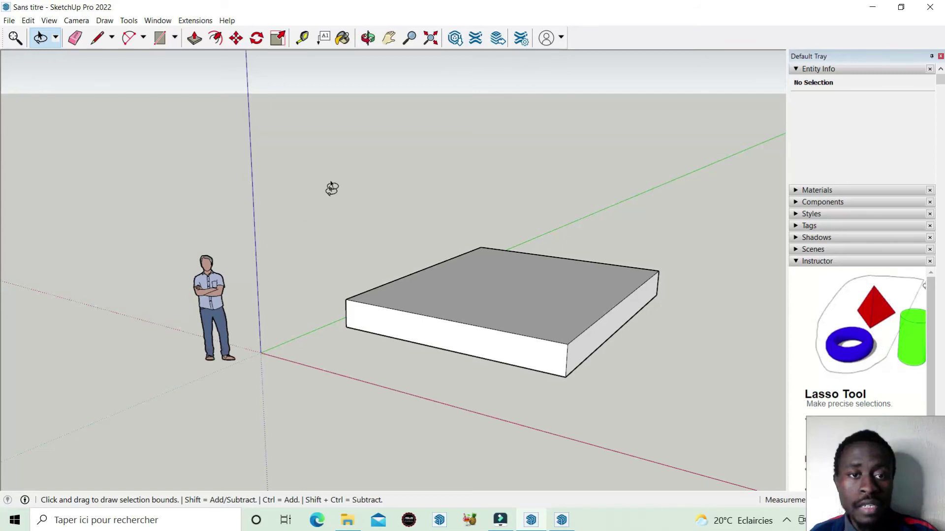
click(48, 43)
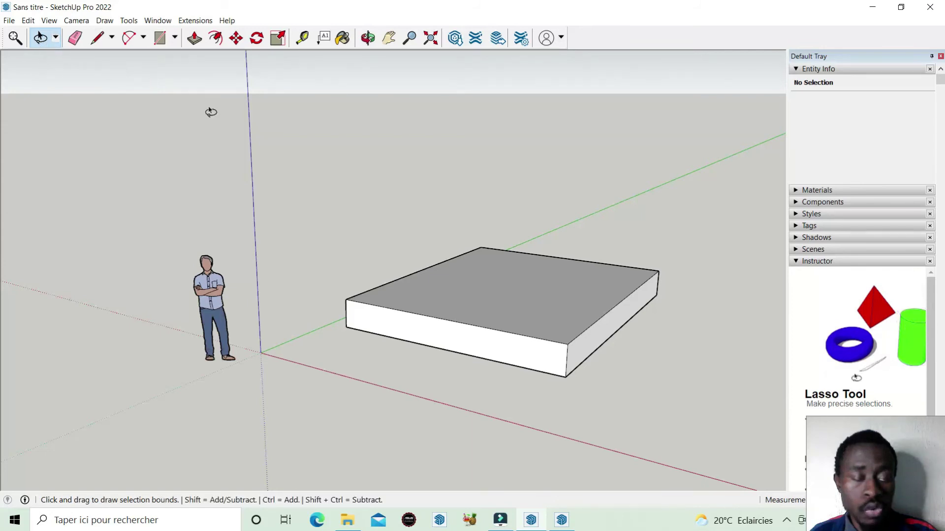
mouse_move(315, 138)
mouse_down()
mouse_move(631, 188)
mouse_move(462, 426)
mouse_move(341, 377)
mouse_move(306, 316)
mouse_move(320, 248)
mouse_up()
mouse_move(294, 323)
middle_down()
mouse_move(477, 327)
mouse_move(681, 298)
middle_up()
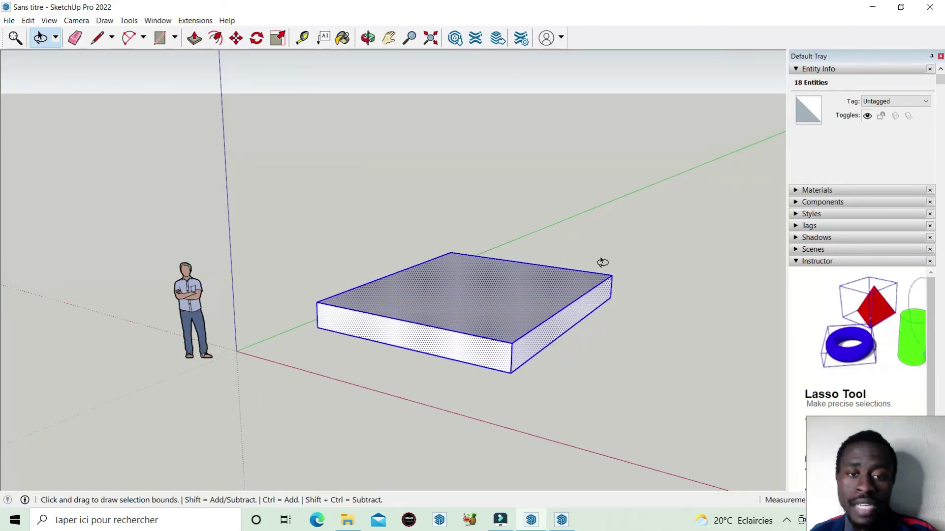
Switch back to standard Select and window-select the box.
click(55, 38)
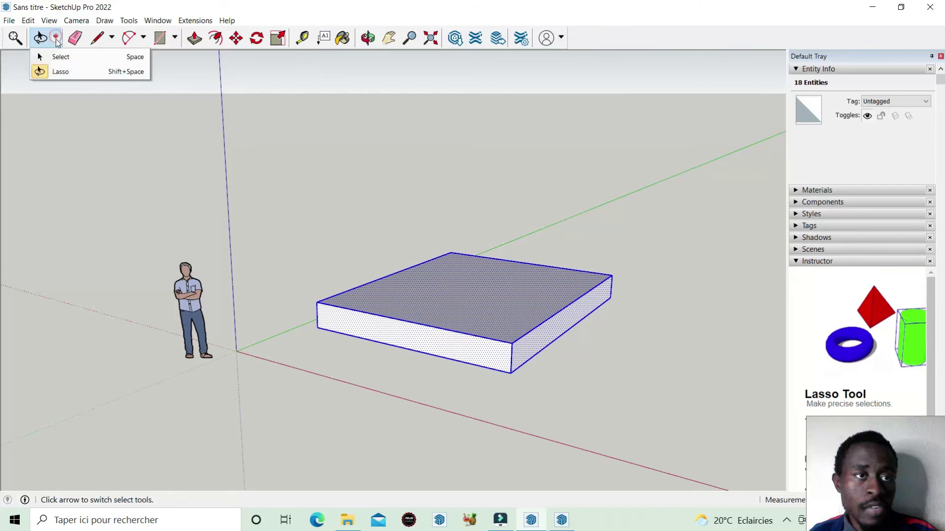
click(59, 54)
drag(728, 445, 338, 141)
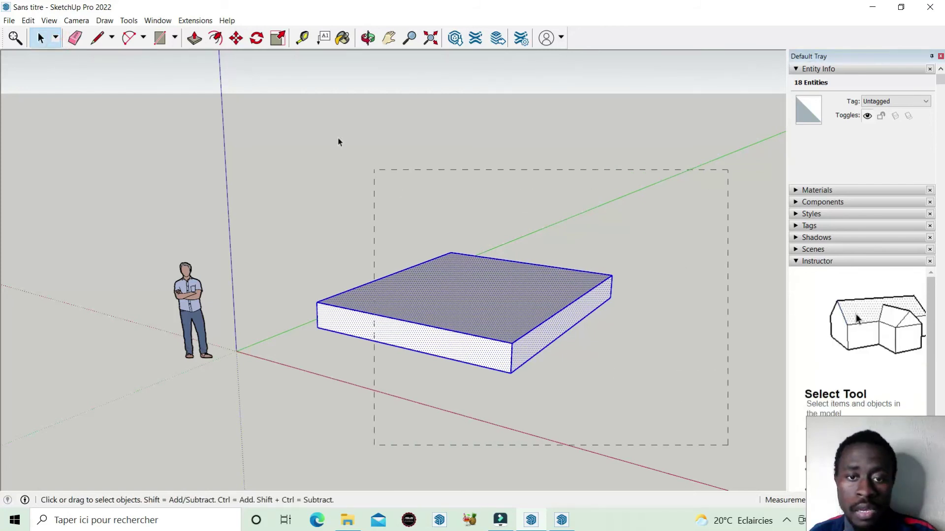
mouse_move(299, 92)
mouse_down()
mouse_move(293, 125)
mouse_move(280, 95)
mouse_up()
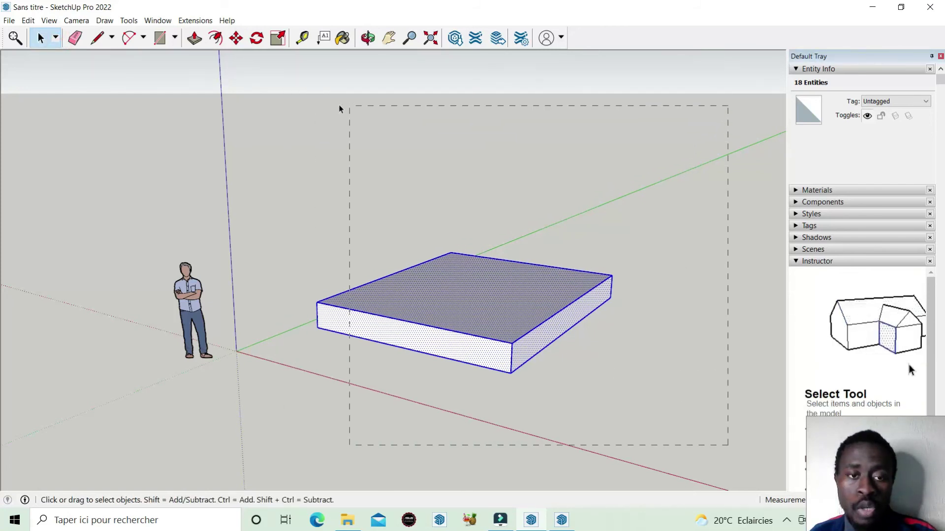
drag(339, 109, 366, 105)
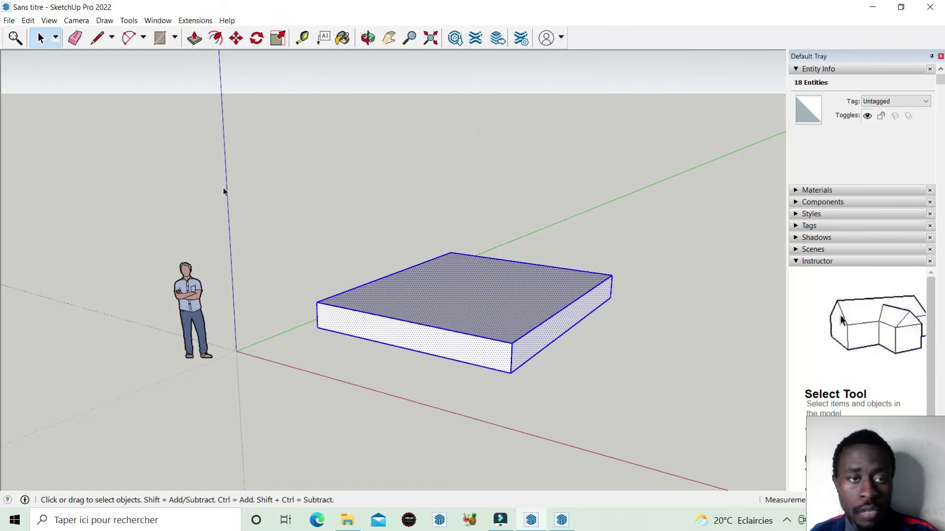
Switch to Lasso again and loop around the box to select it.
click(55, 37)
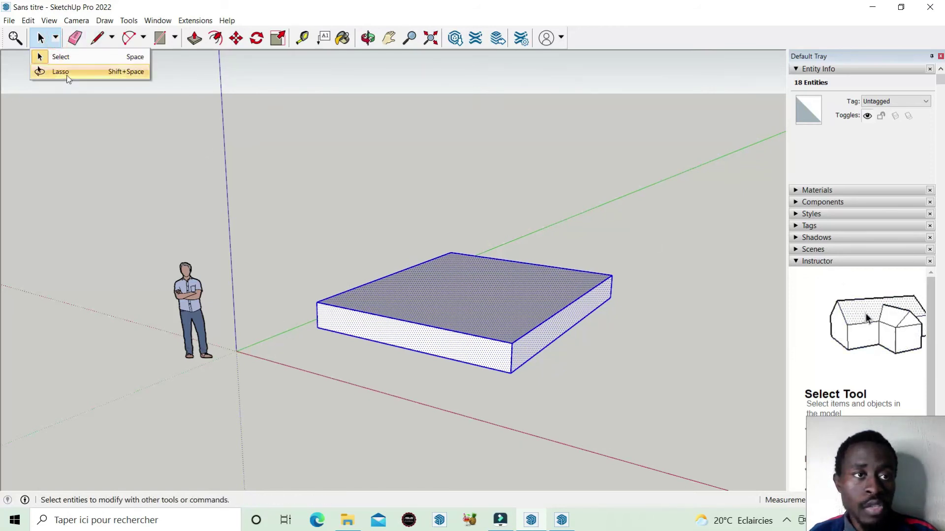
click(60, 71)
mouse_move(313, 154)
mouse_down()
mouse_move(516, 430)
mouse_move(504, 427)
mouse_up()
mouse_move(302, 166)
mouse_down()
mouse_move(694, 420)
mouse_move(301, 169)
mouse_up()
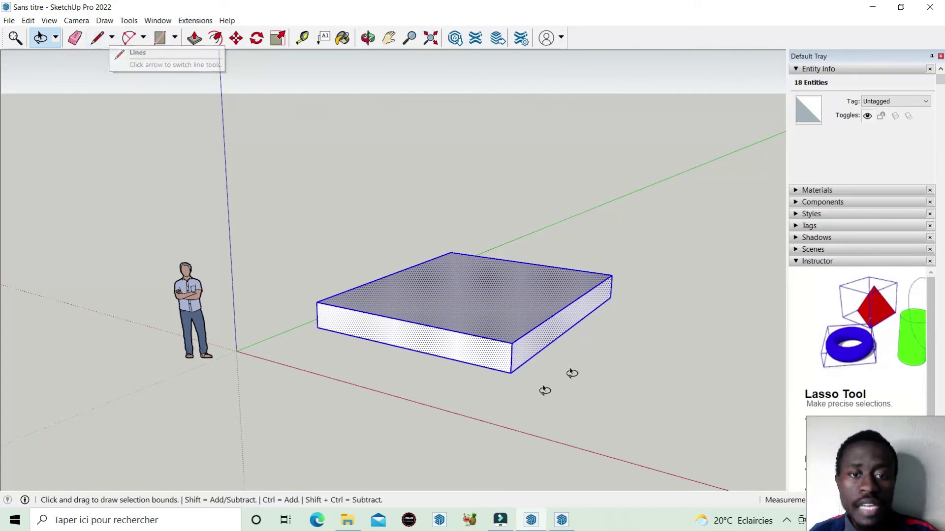
Delete the selected box with the Delete key, then bring SketchUp 2021 forward.
click(76, 40)
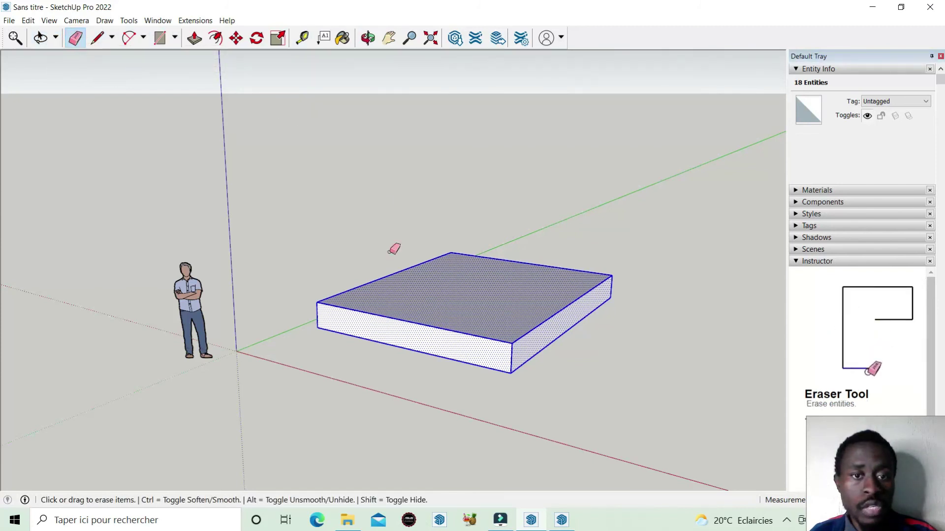
key(Delete)
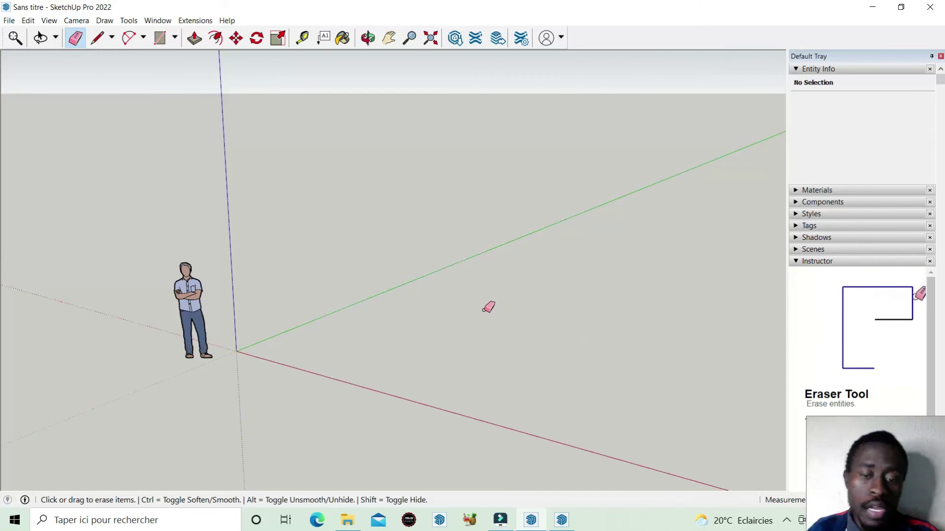
click(561, 520)
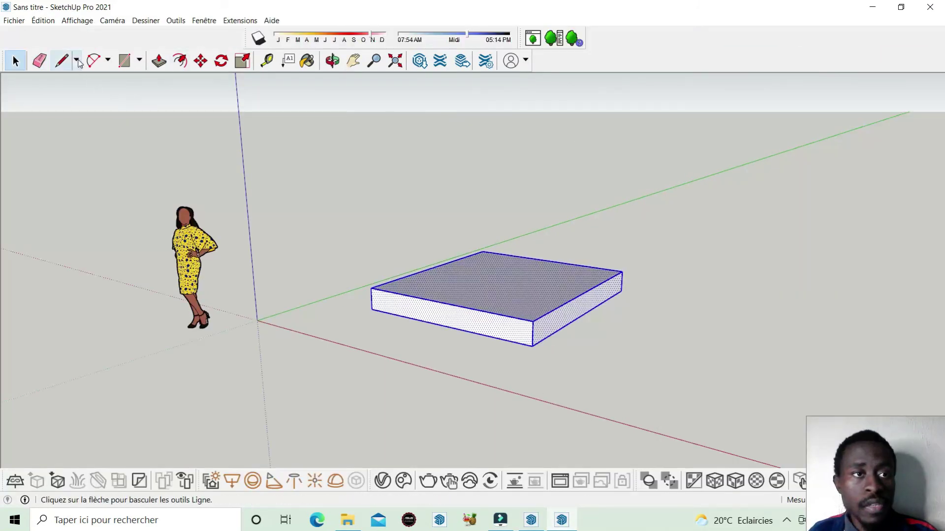
Choose Main levée from the Ligne dropdown and sketch two wavy curves right of the box.
click(77, 61)
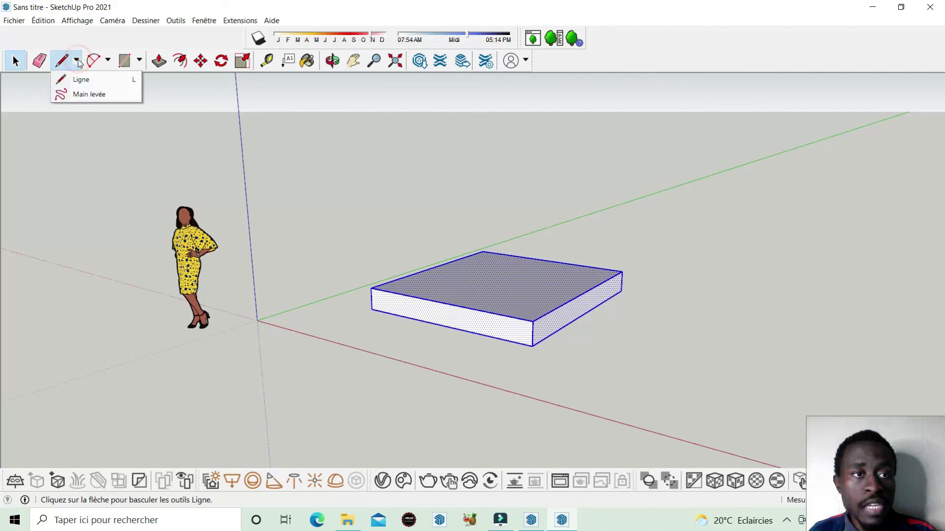
click(96, 103)
drag(608, 357, 658, 355)
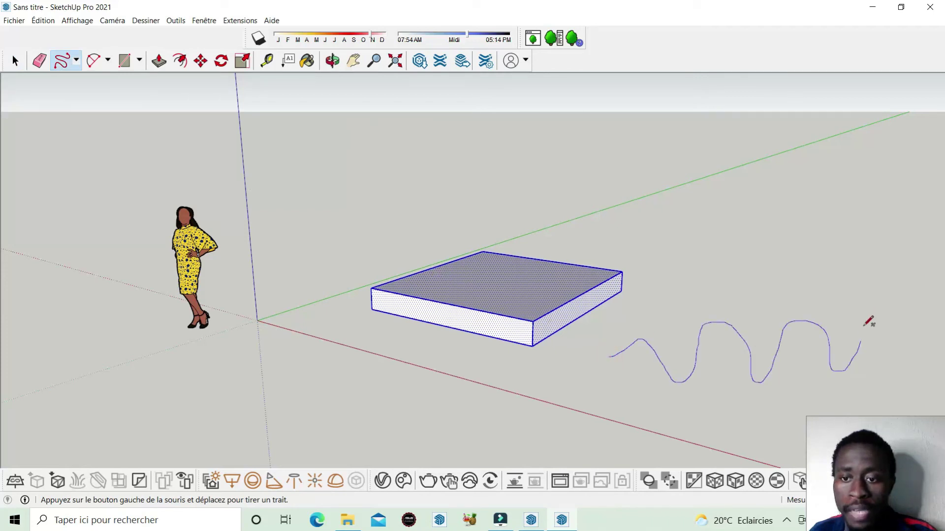
drag(799, 218, 771, 199)
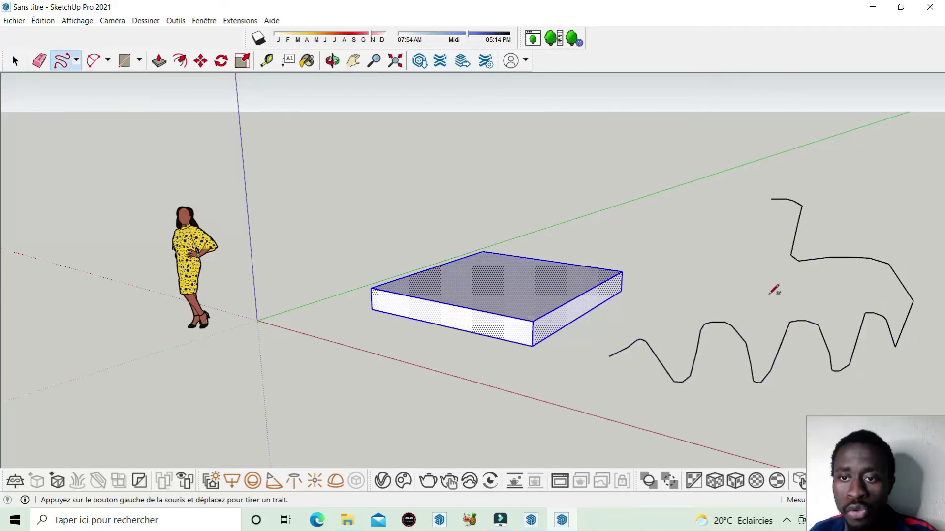
scroll(909, 322, up, 1)
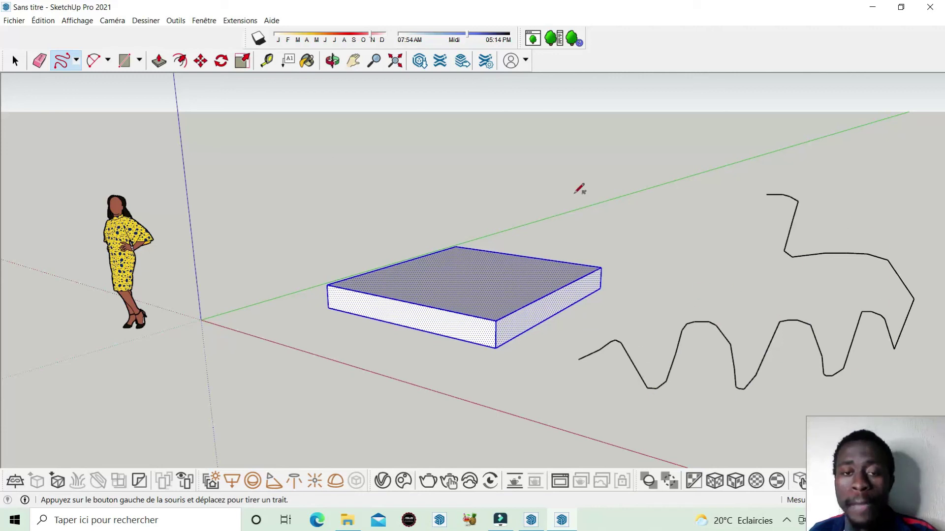
mouse_move(530, 521)
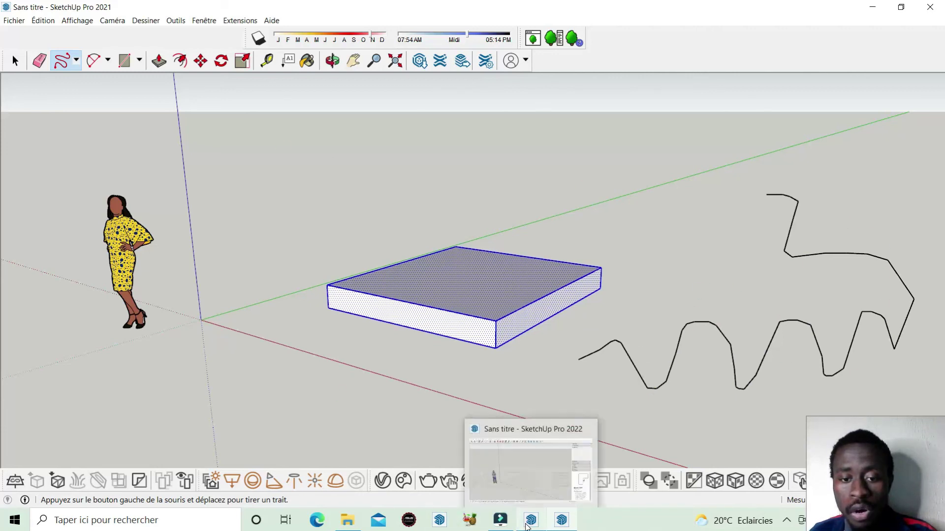
In SketchUp 2022, sketch a long looping Freehand curve near the origin, leaving its ends open.
click(526, 524)
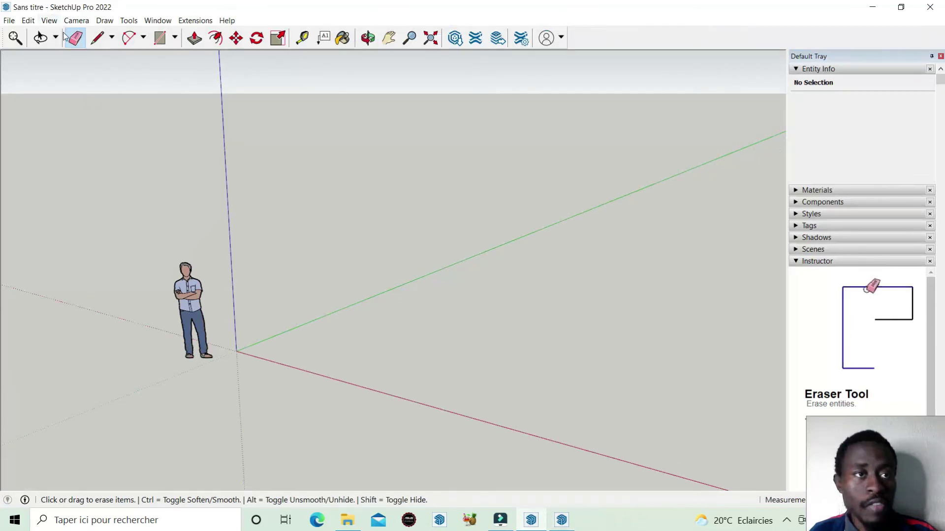
click(112, 37)
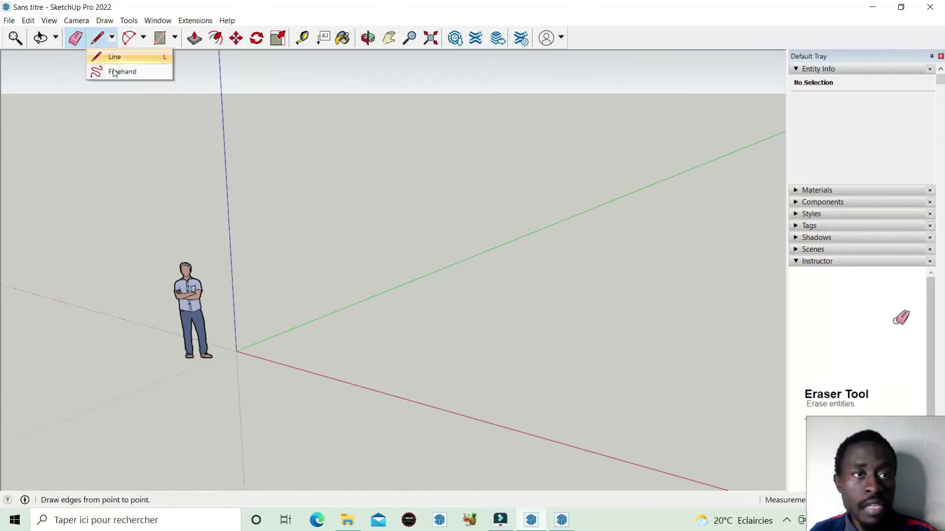
click(134, 74)
mouse_move(352, 367)
mouse_down()
mouse_move(352, 355)
mouse_move(487, 364)
mouse_move(538, 385)
mouse_up()
mouse_move(543, 342)
mouse_down()
mouse_move(590, 315)
mouse_move(626, 379)
mouse_move(679, 394)
mouse_move(684, 330)
mouse_up()
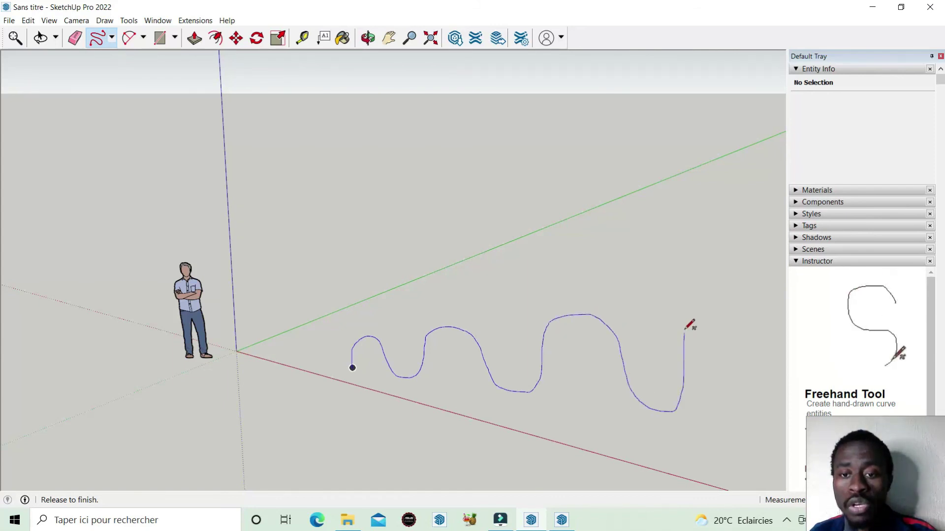
mouse_move(640, 298)
mouse_down()
mouse_move(579, 266)
mouse_move(532, 275)
mouse_move(510, 313)
mouse_move(475, 305)
mouse_move(450, 271)
mouse_move(375, 323)
mouse_move(322, 293)
mouse_move(278, 341)
mouse_move(306, 422)
mouse_move(296, 453)
mouse_up()
mouse_move(352, 366)
mouse_down()
mouse_move(354, 431)
mouse_move(327, 468)
mouse_up()
scroll(247, 399, down, 1)
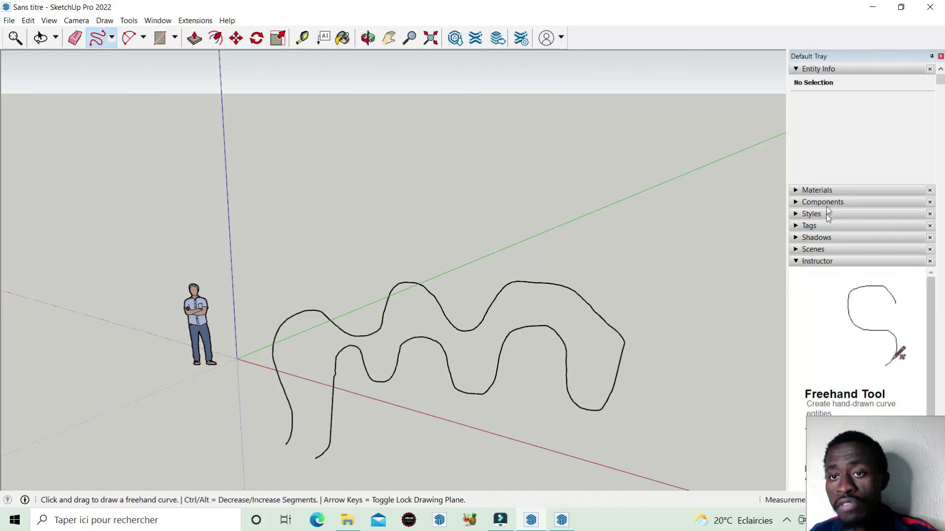
scroll(861, 251, down, 3)
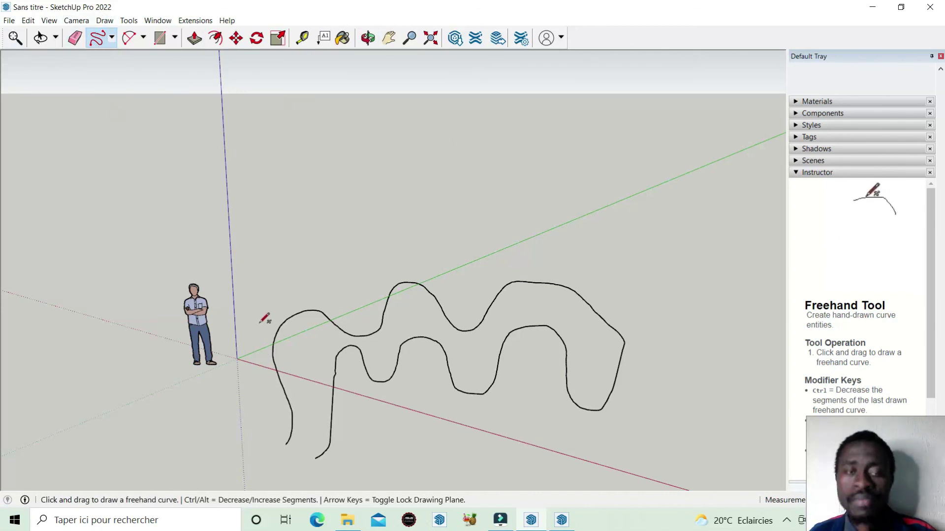
Join the curve's two open ends with a freehand stroke, then orbit and zoom to inspect the face.
drag(285, 444, 316, 458)
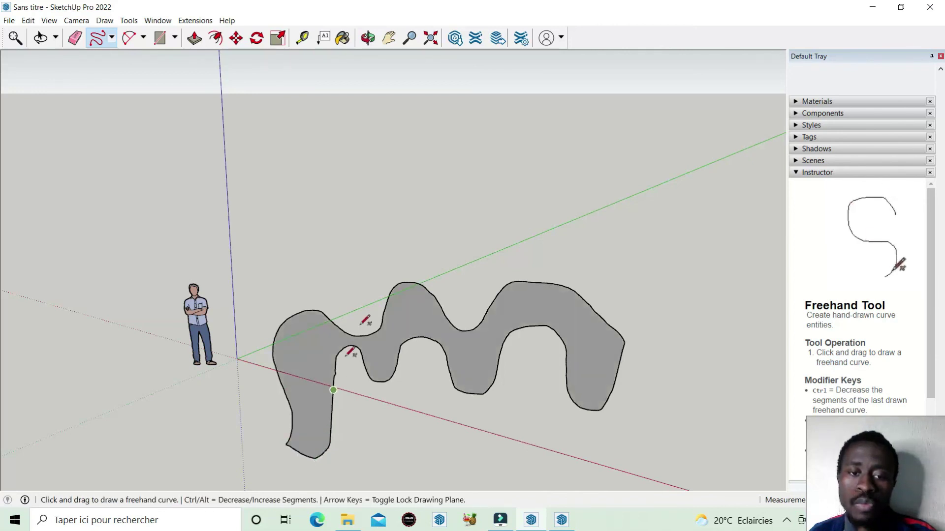
middle_drag(208, 186, 295, 219)
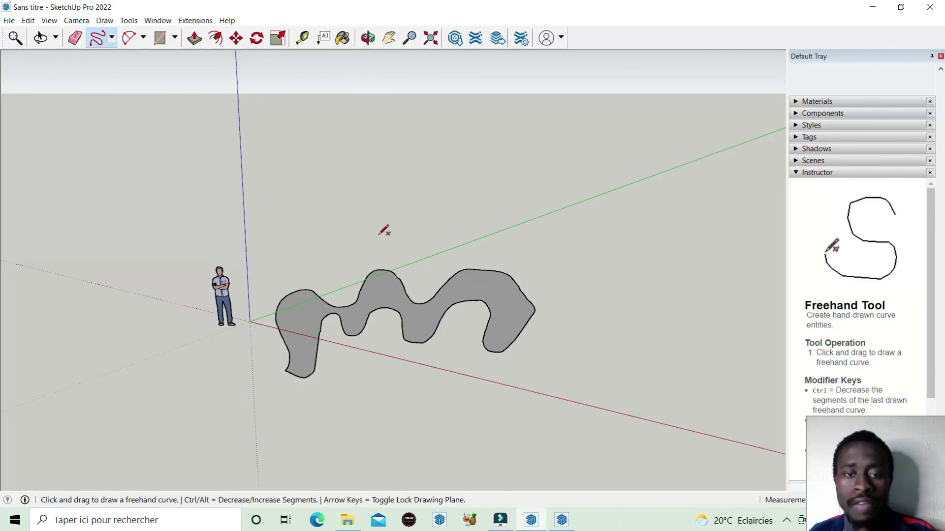
scroll(383, 236, up, 1)
scroll(383, 236, up, 1)
scroll(383, 236, up, 2)
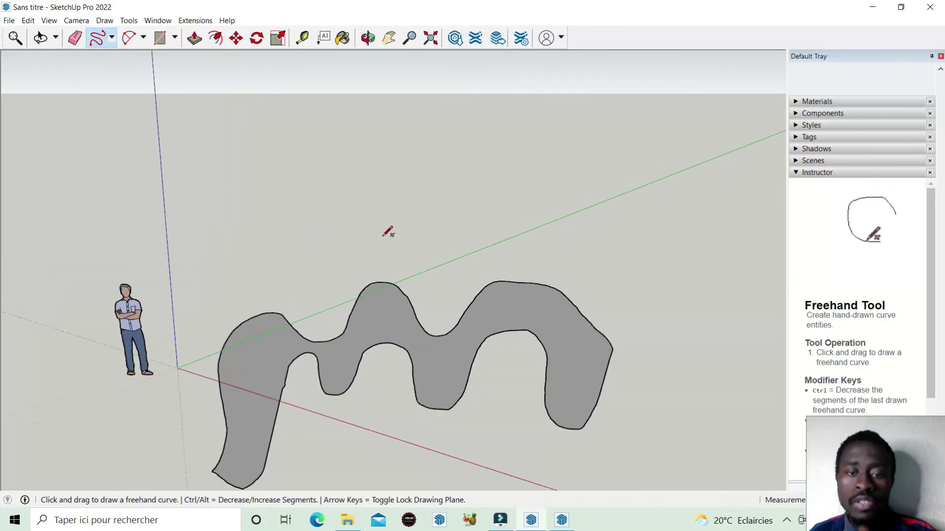